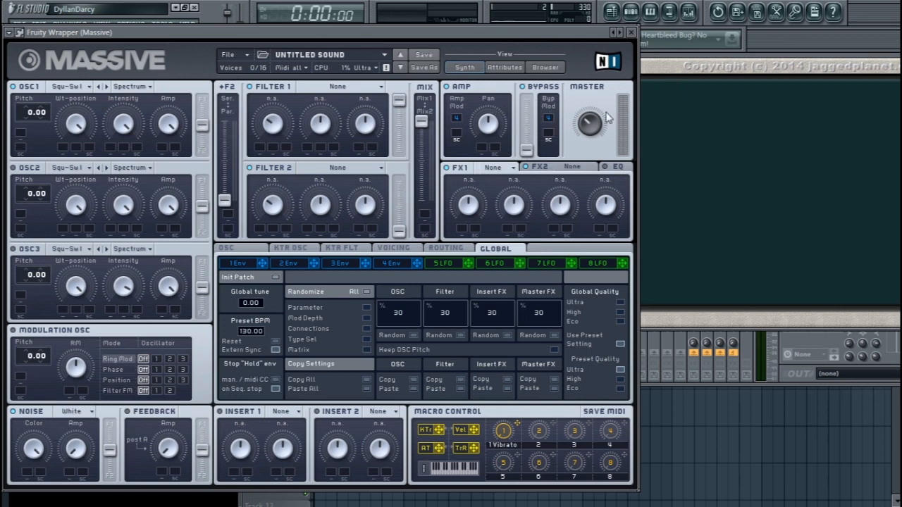
Examine the OSC and Voicing settings pages and the list of wavetables available for OSC1.
click(227, 250)
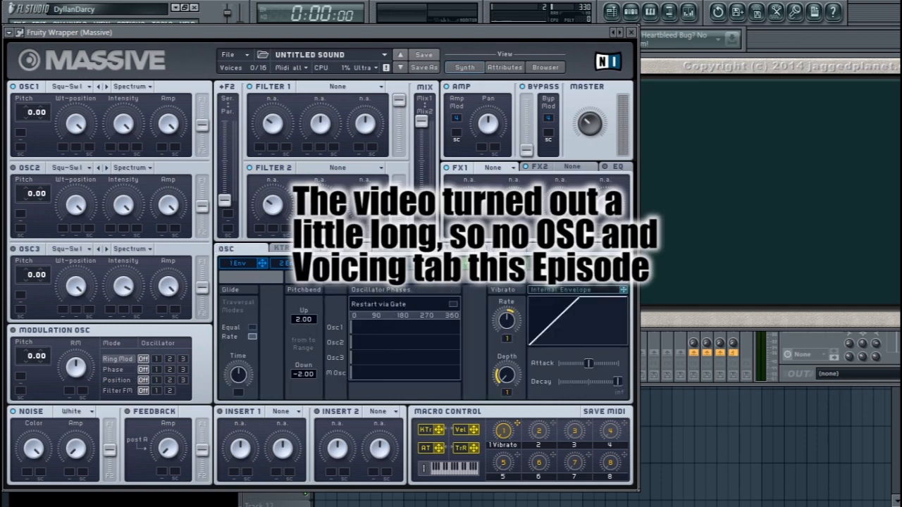
click(404, 251)
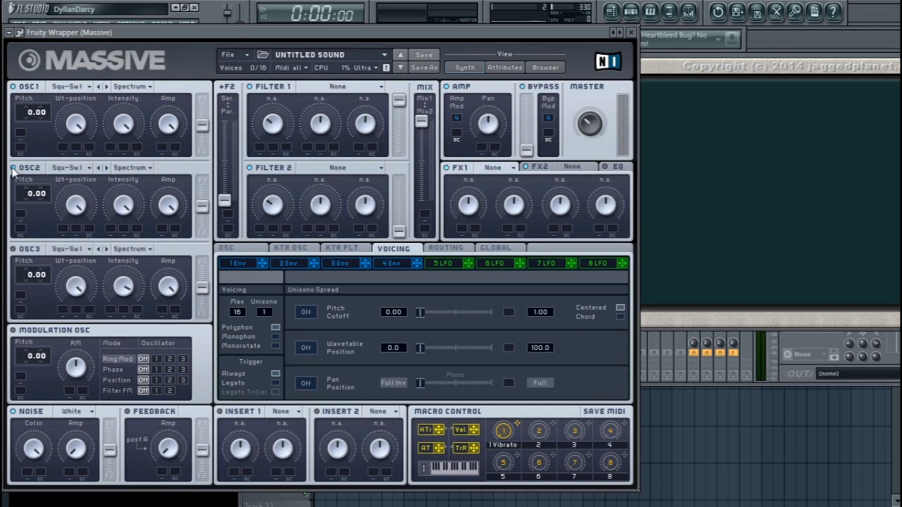
click(79, 87)
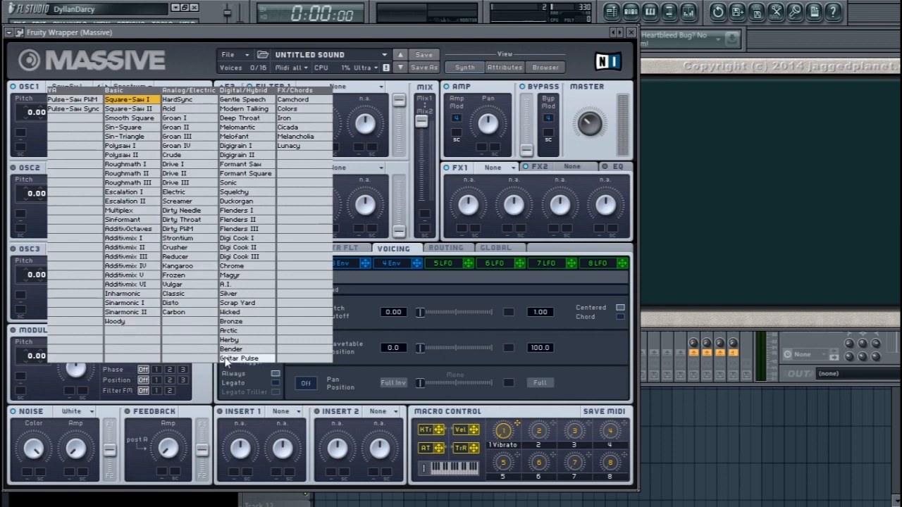
click(141, 104)
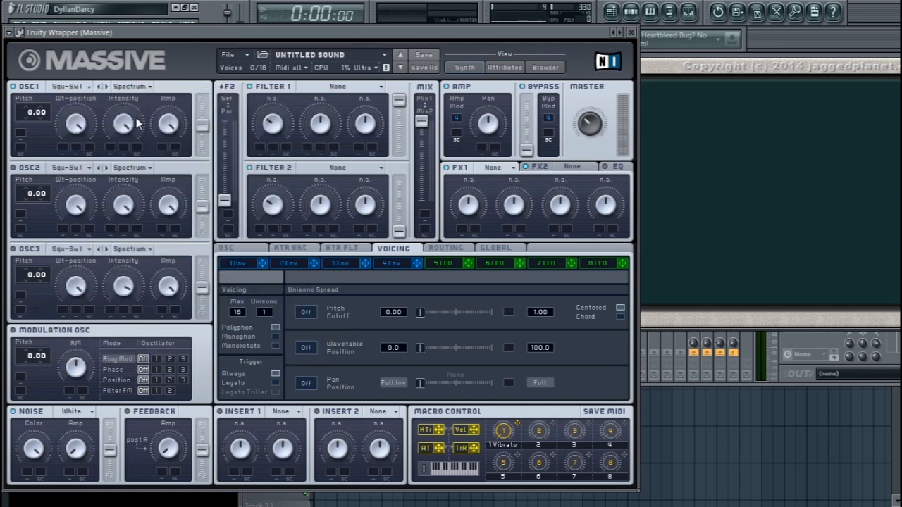
Examine OSC1's wavetable modes and keep Square-Saw I as its wavetable.
click(146, 88)
click(162, 74)
drag(172, 35, 174, 32)
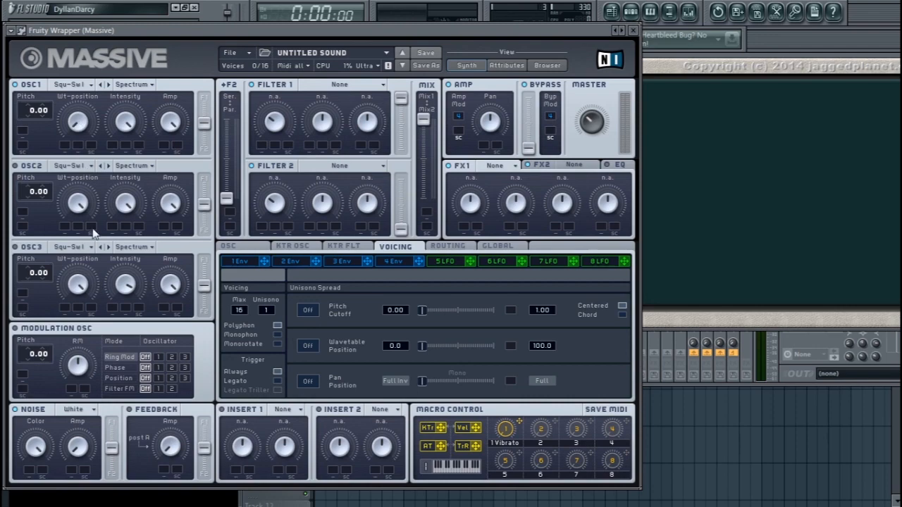
click(90, 85)
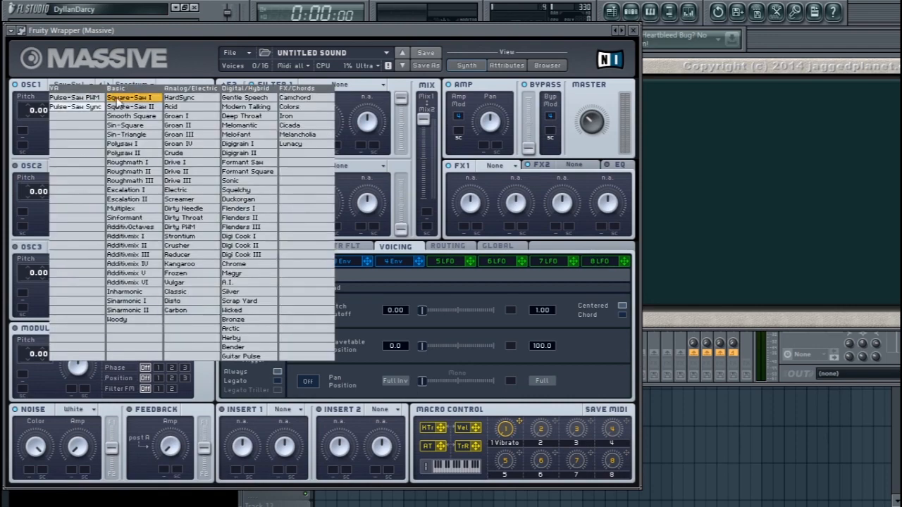
click(117, 98)
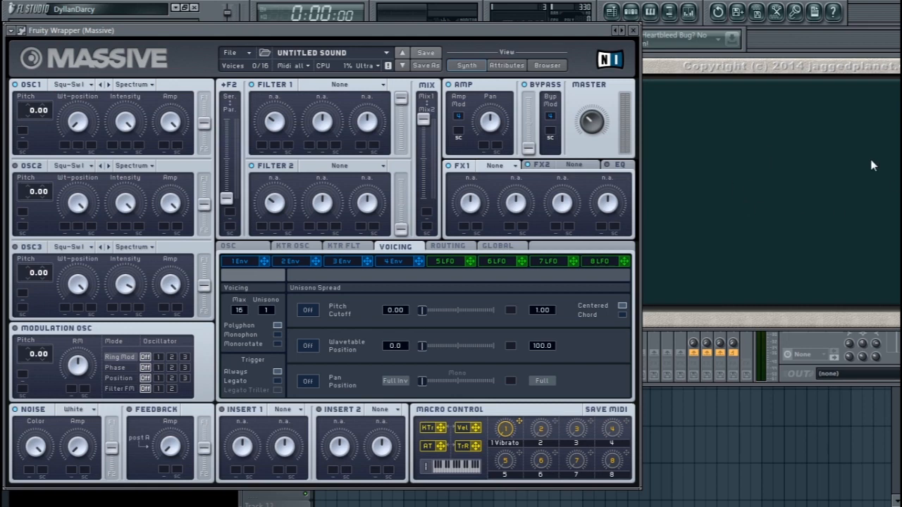
Play test notes with OSC1's Square-Saw I wavetable and turn its Wt-position fully up.
key(z)
key(z)
click(79, 85)
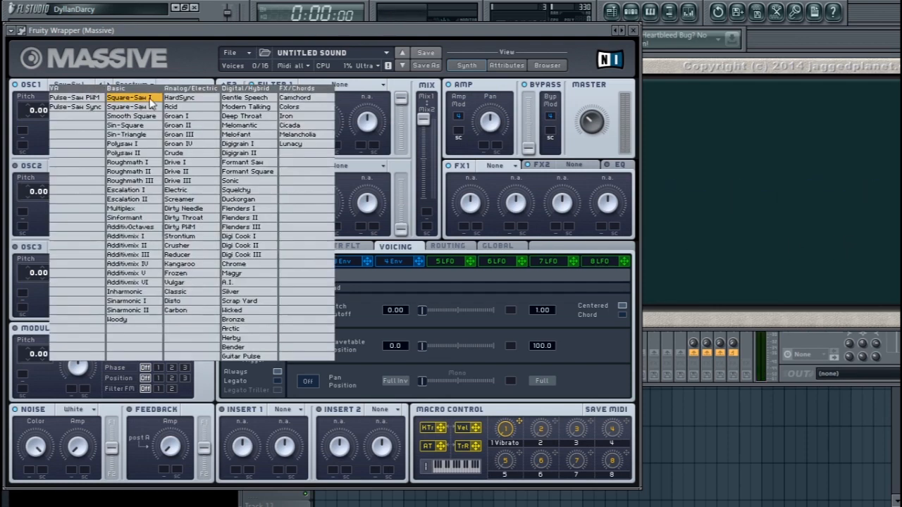
click(148, 102)
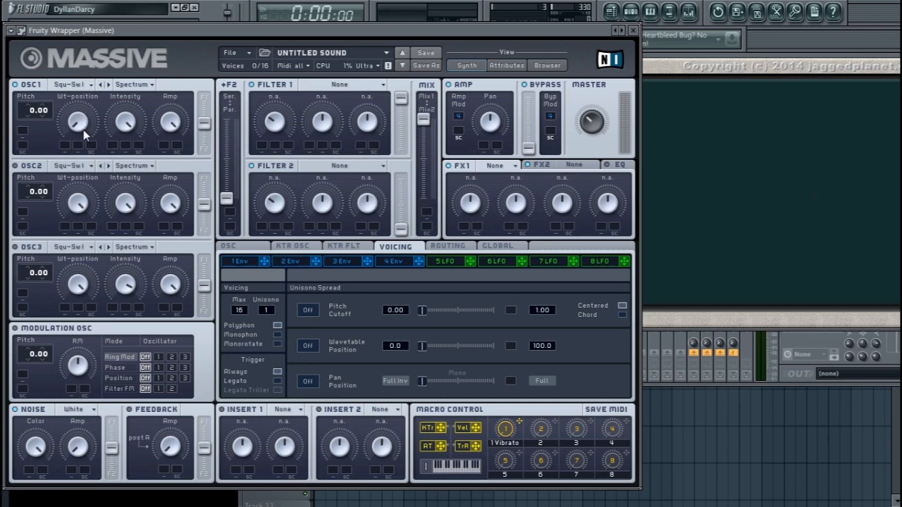
drag(83, 130, 104, 1)
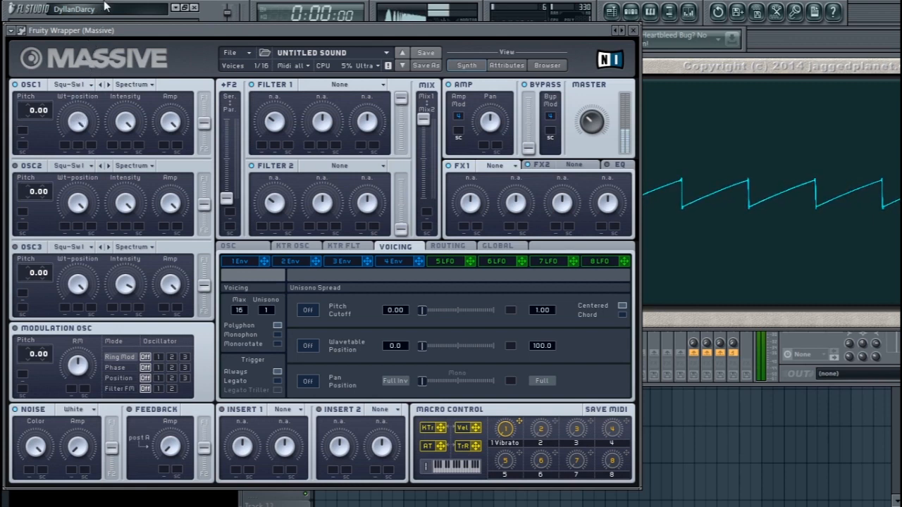
drag(75, 113, 89, 83)
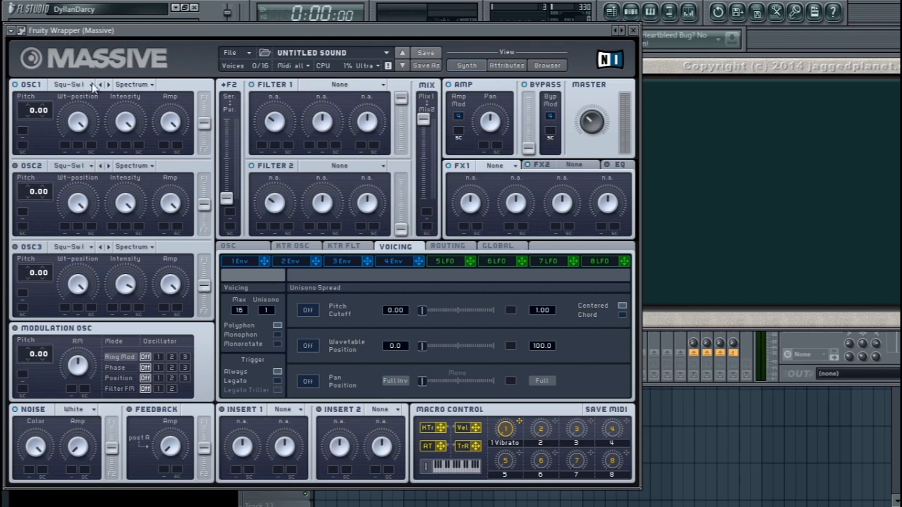
mouse_move(175, 117)
mouse_down()
mouse_move(176, 169)
mouse_move(177, 89)
mouse_move(175, 167)
mouse_move(174, 97)
mouse_move(171, 125)
mouse_up()
Examine OSC1's Spectrum, Bend and Formant mode options while keeping Spectrum selected.
click(139, 85)
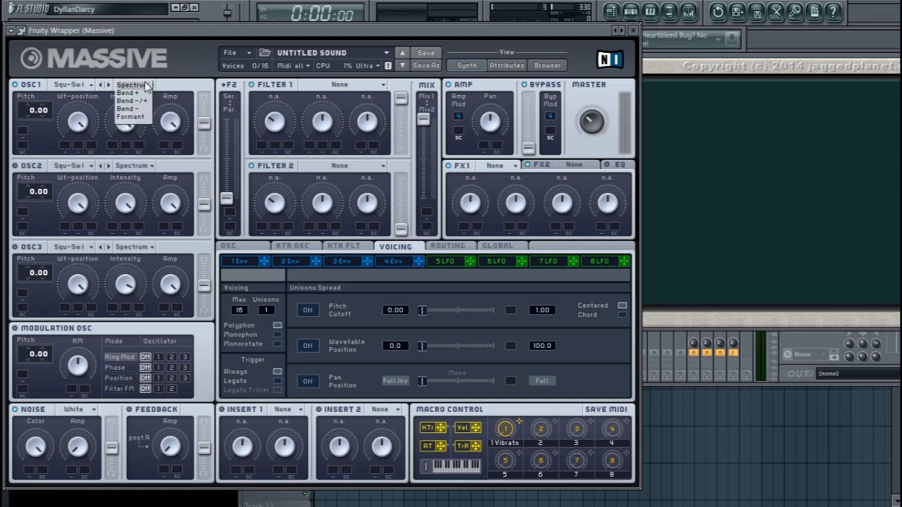
click(136, 87)
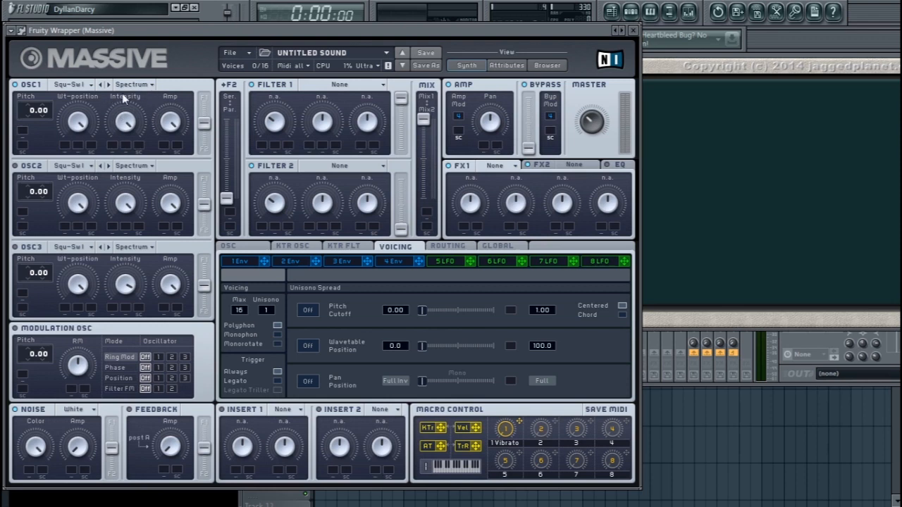
click(134, 86)
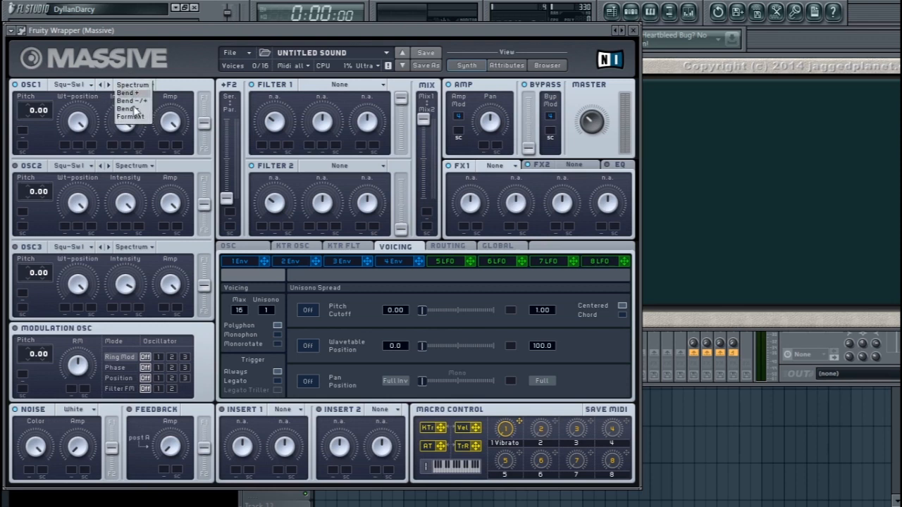
click(135, 87)
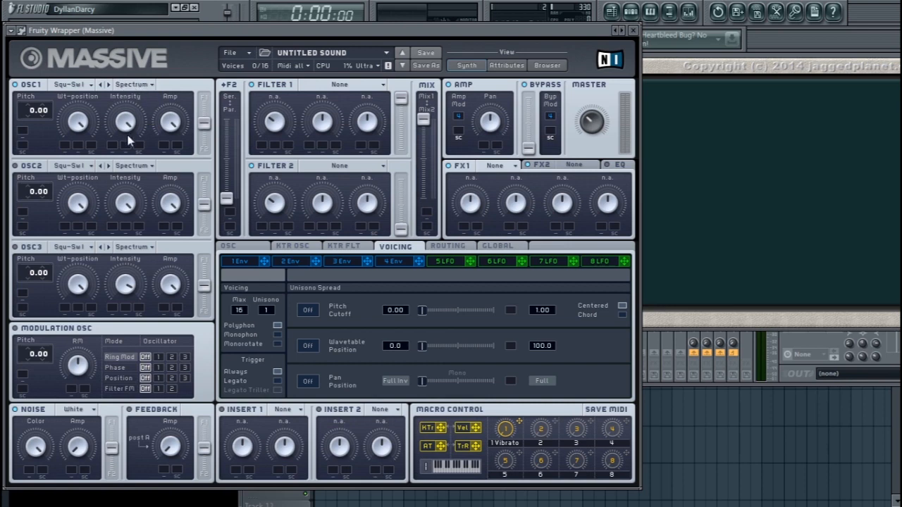
click(137, 86)
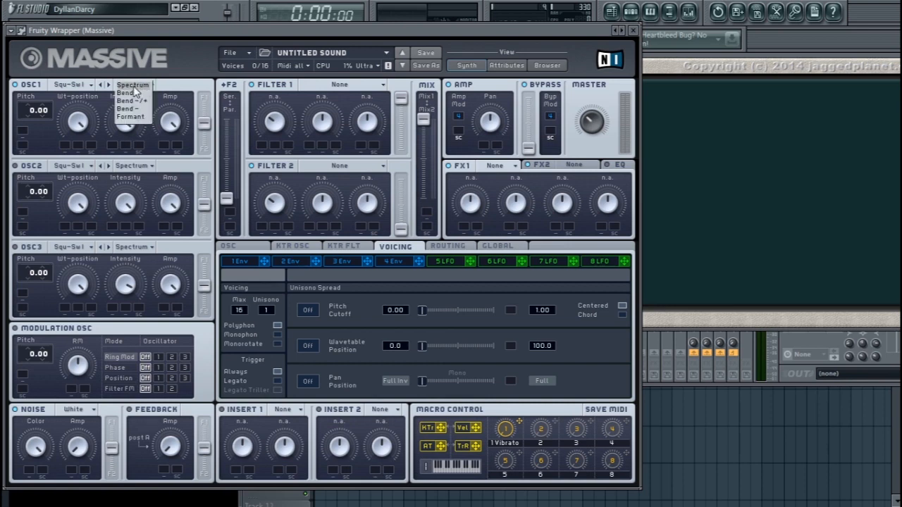
click(137, 86)
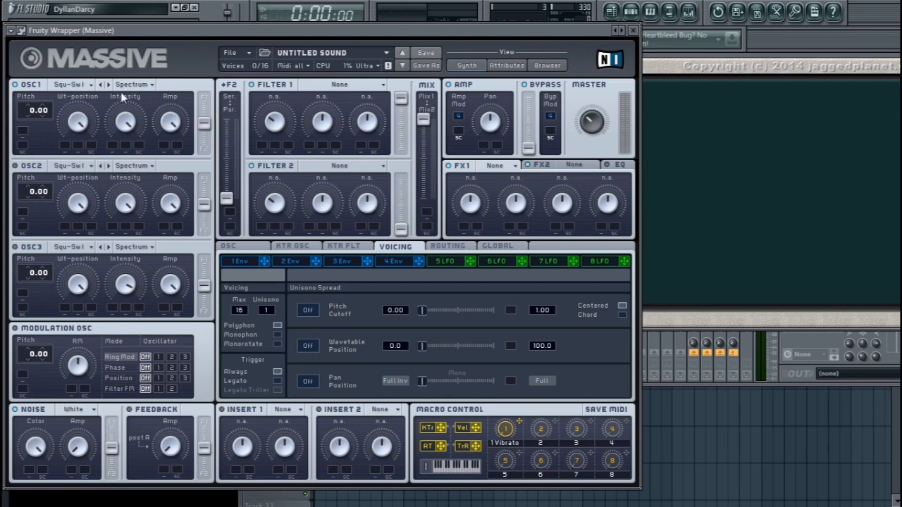
Try out OSC1's Intensity in Spectrum mode and switch the oscillator to Bend + mode.
drag(443, 32, 439, 39)
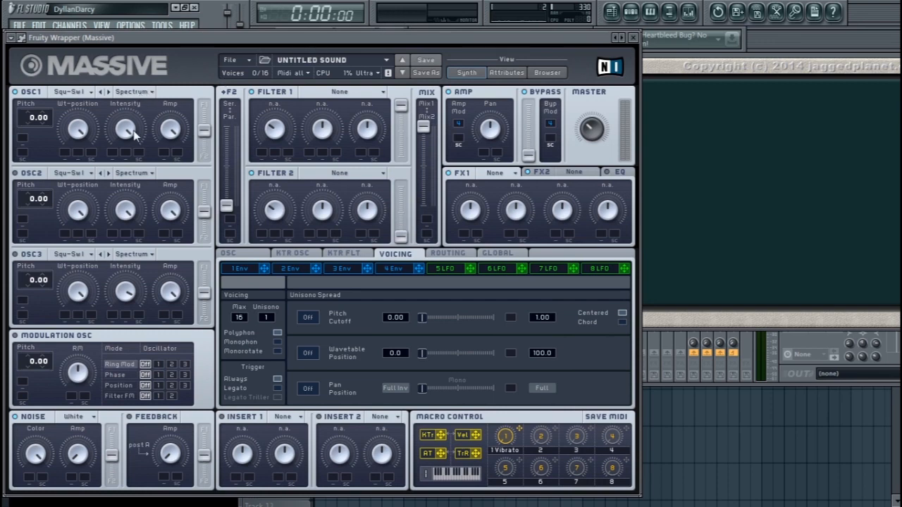
drag(125, 131, 139, 90)
click(135, 94)
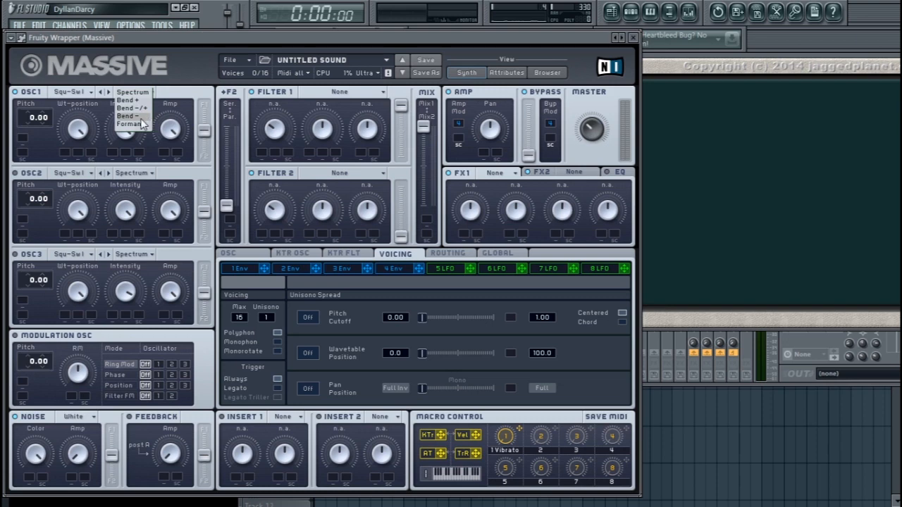
click(133, 100)
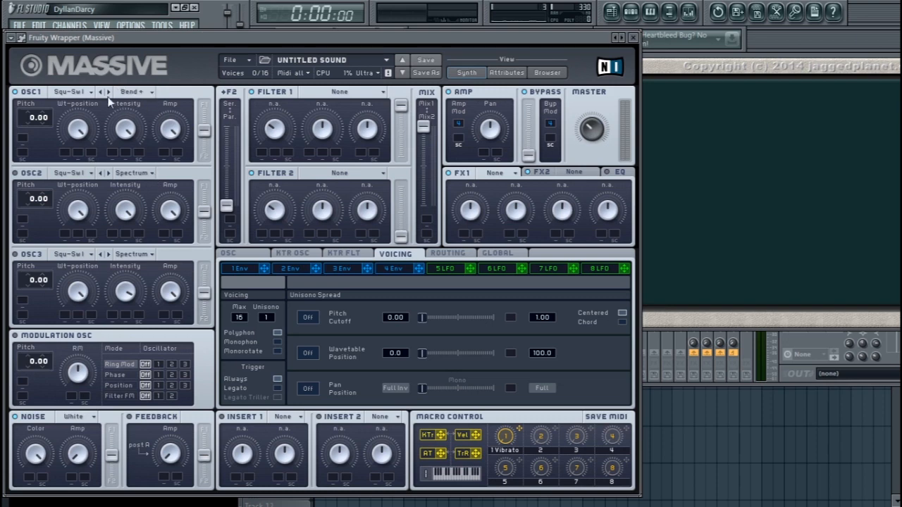
Load the Sin-Square wavetable in OSC1 and turn its Wt-position and Intensity fully down.
click(74, 92)
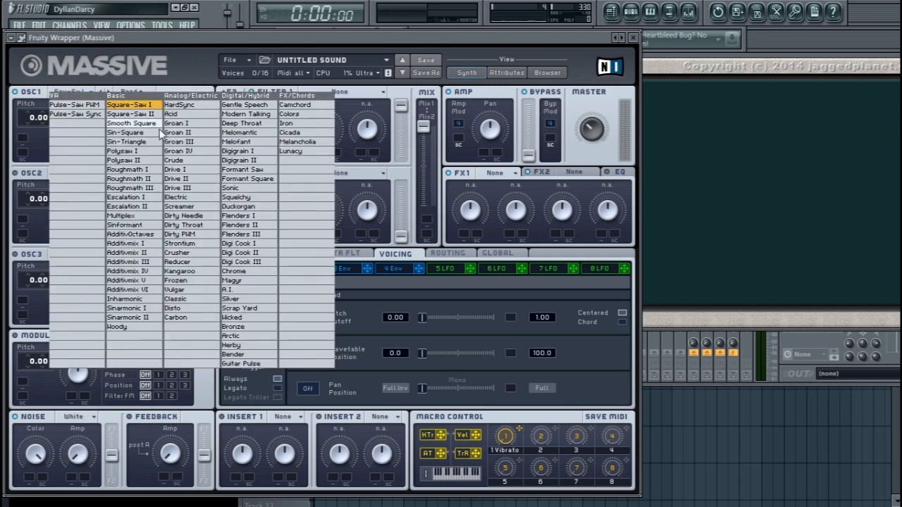
click(133, 132)
drag(83, 127, 76, 273)
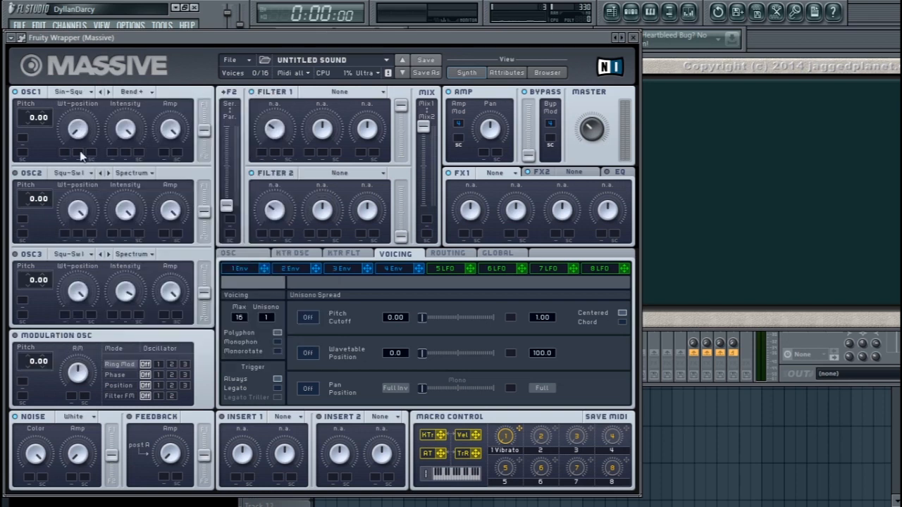
drag(134, 134, 125, 265)
Play test notes while sweeping OSC1's Intensity up and down in Bend + mode, ending slightly below the middle.
key(z)
key(z)
key(z)
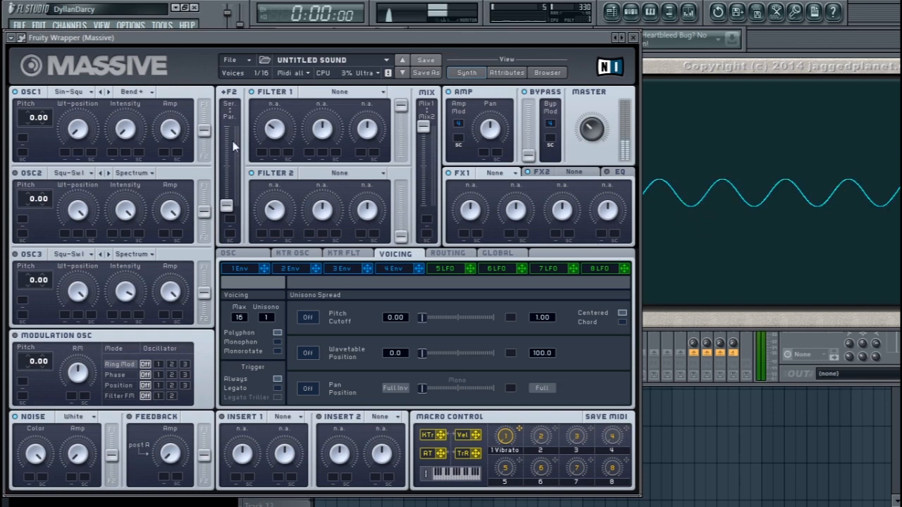
drag(133, 132, 167, 5)
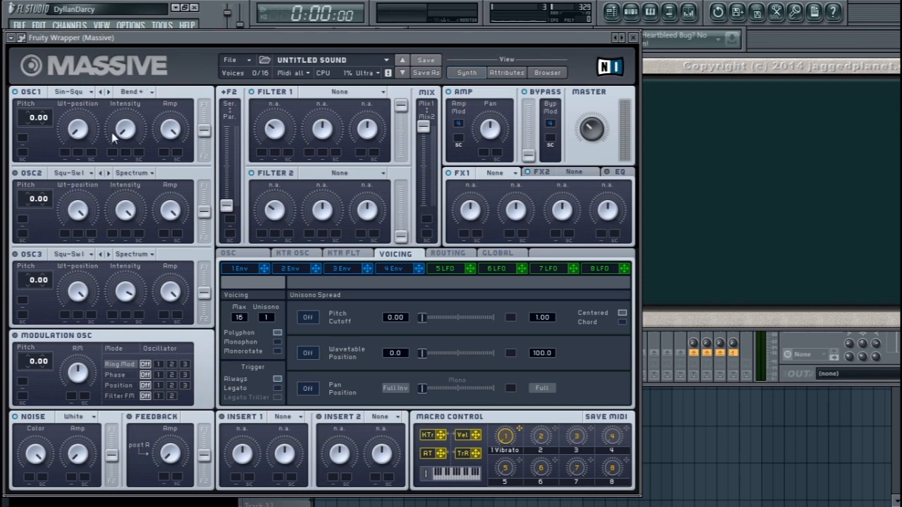
drag(130, 131, 135, 21)
drag(124, 135, 141, 351)
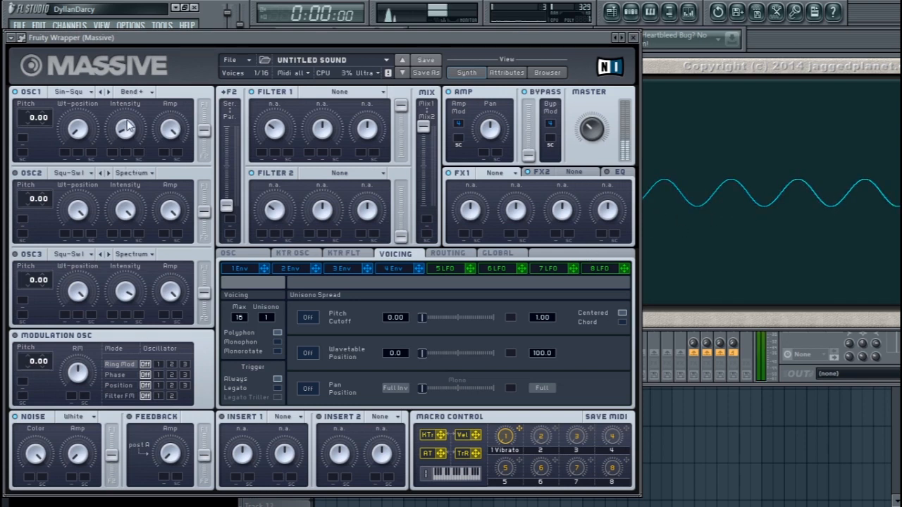
drag(128, 132, 128, 89)
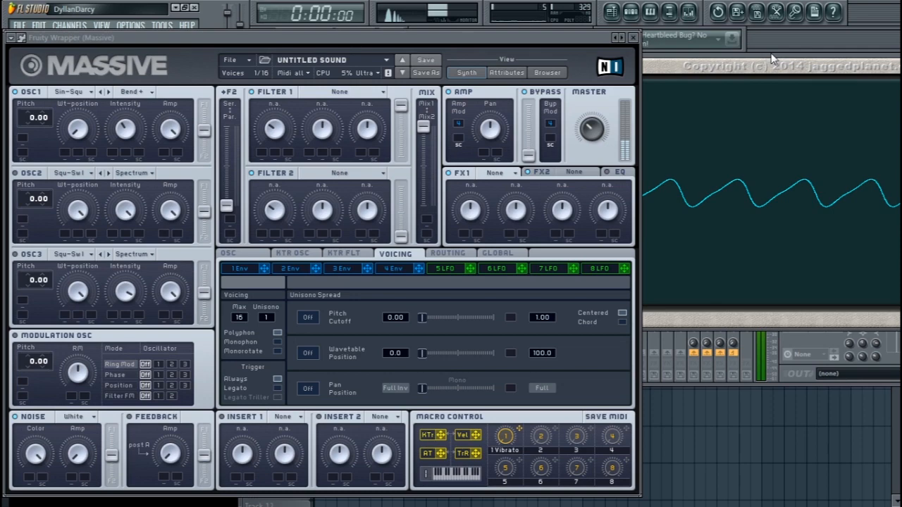
Rearrange the Massive and J-Scope windows to inspect the full Bend + waveform, and bring OSC1's controls back into view.
drag(771, 55, 771, 67)
drag(596, 40, 330, 100)
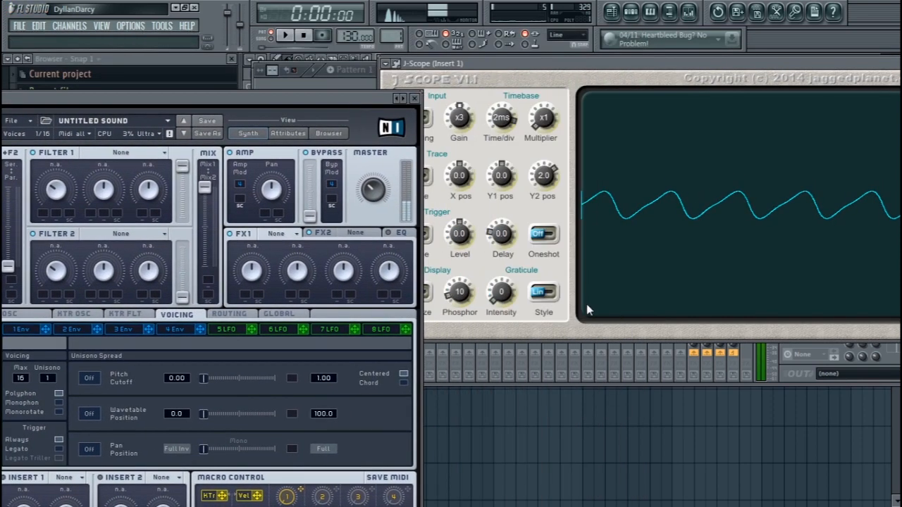
drag(589, 66, 504, 64)
drag(305, 100, 370, 32)
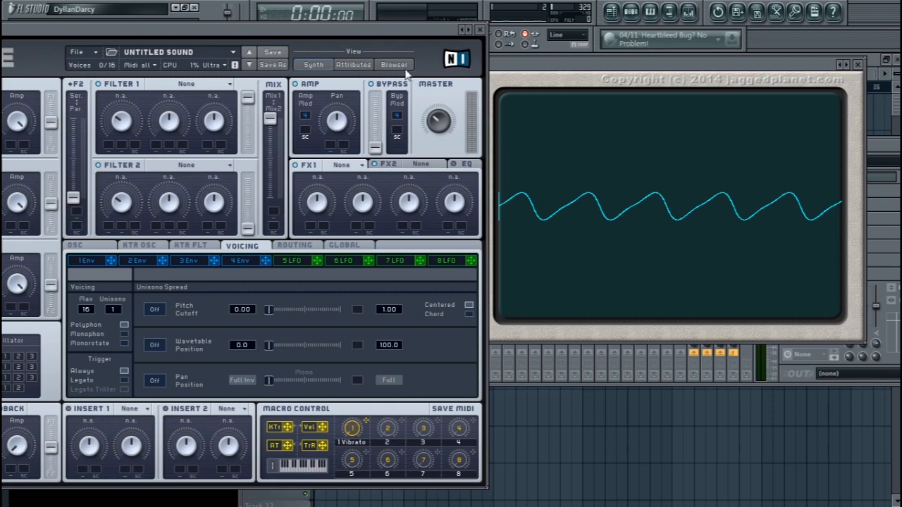
drag(372, 33, 519, 36)
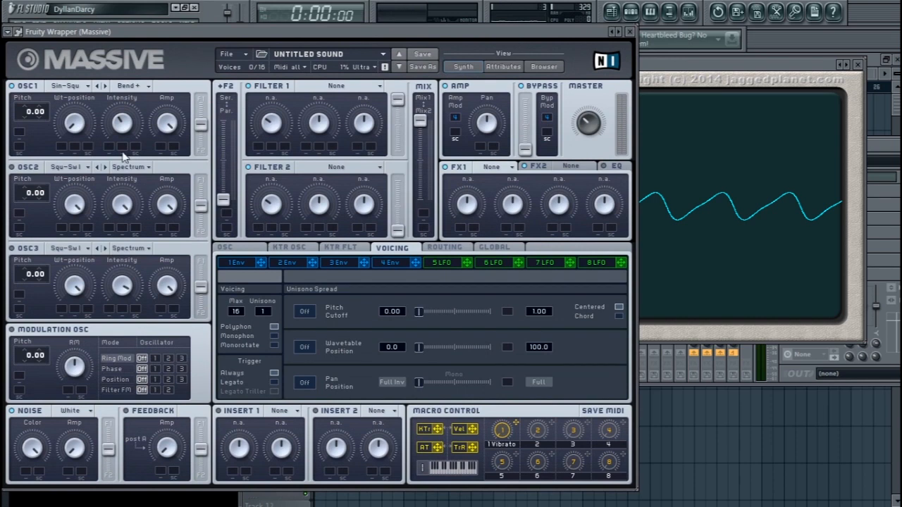
Switch OSC1 to Bend - mode and check the J-Scope display.
click(141, 86)
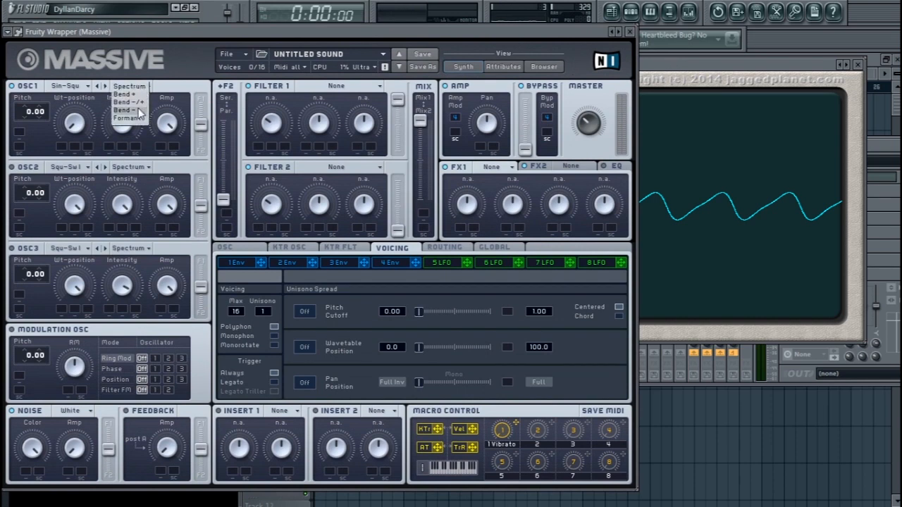
click(131, 110)
drag(563, 32, 215, 136)
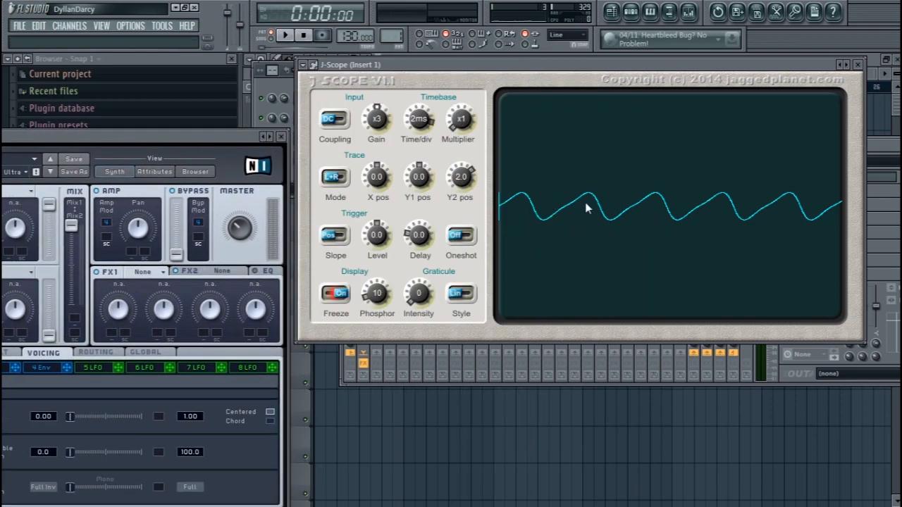
drag(187, 138, 576, 9)
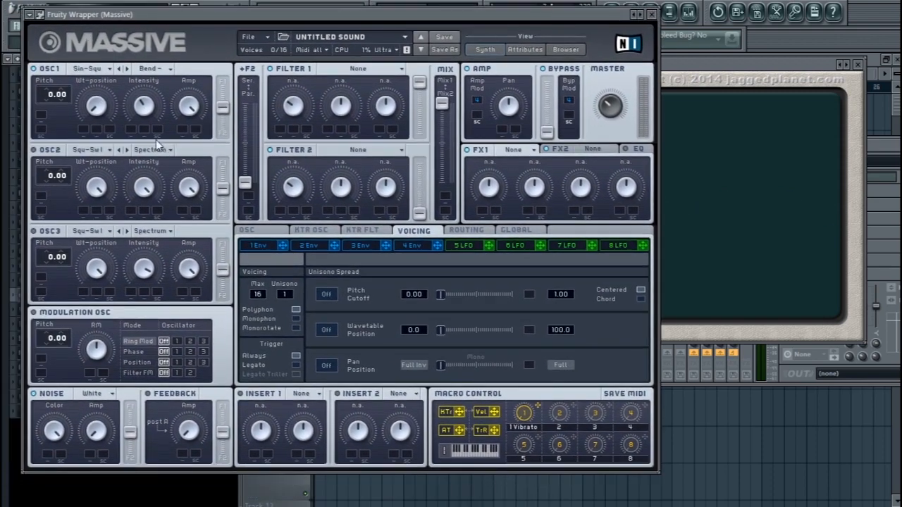
Turn OSC1's Intensity fully up and inspect the full Bend - waveform on the J-Scope.
drag(245, 19, 235, 25)
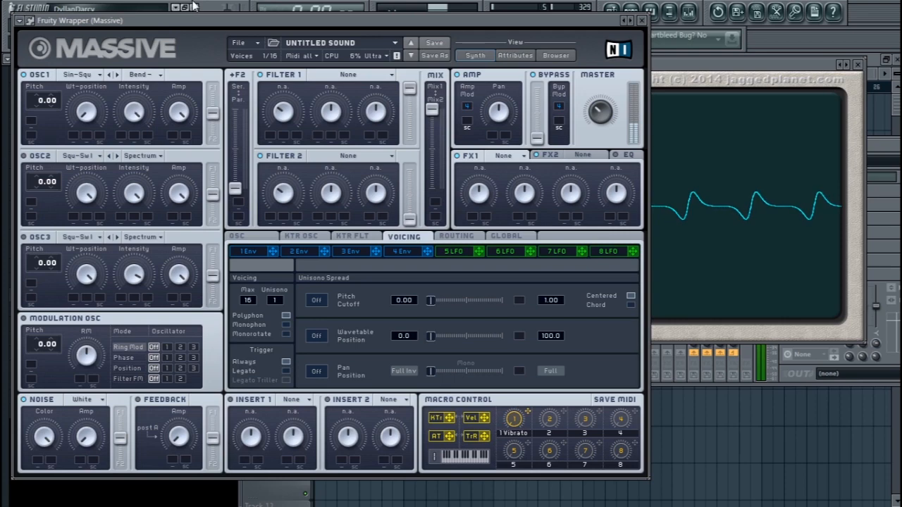
click(662, 68)
drag(558, 20, 407, 30)
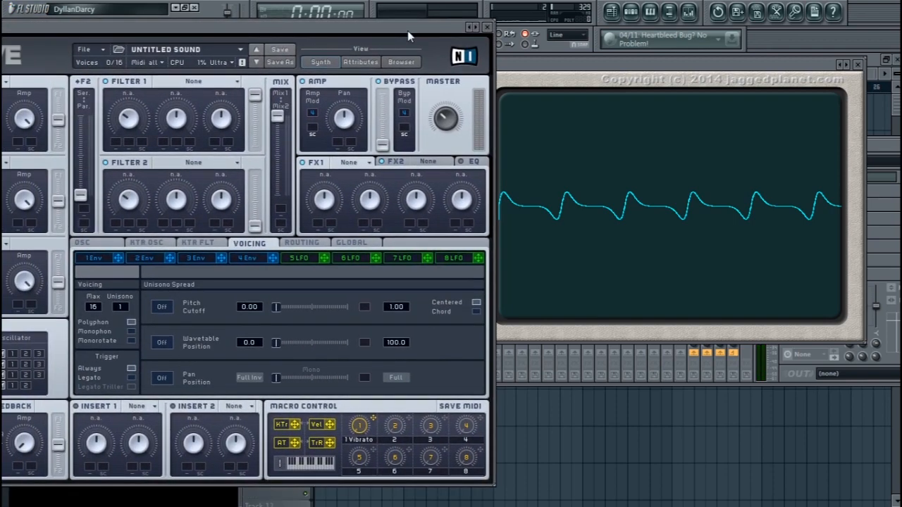
Switch OSC1 to Bend -/+ mode.
drag(364, 30, 458, 24)
click(80, 73)
click(83, 92)
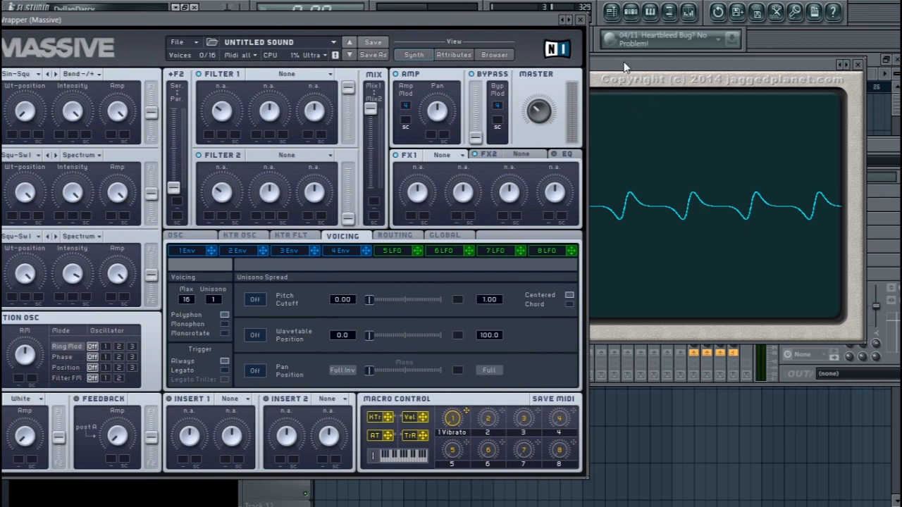
Unfreeze the J-Scope display and rearrange both plugin windows so OSC1's controls and the waveform are visible side by side.
drag(619, 66, 867, 86)
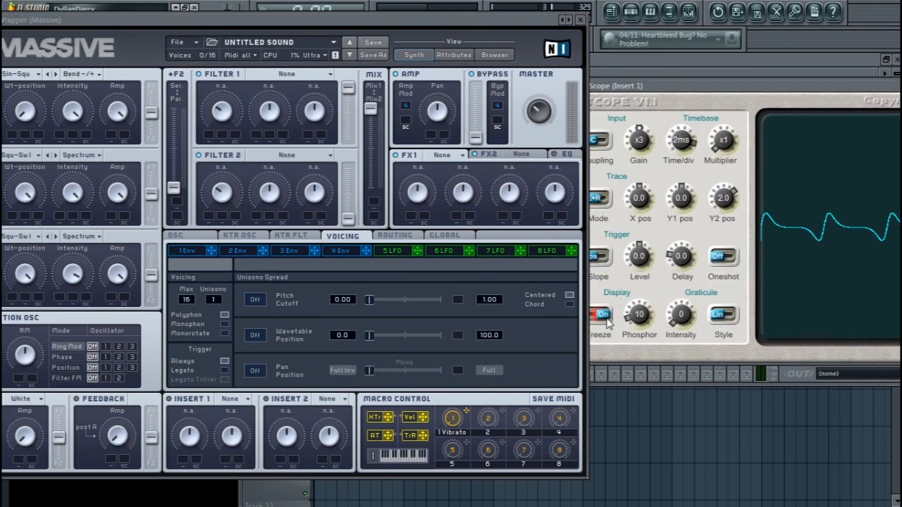
drag(707, 88, 506, 60)
drag(176, 20, 262, 20)
Keep OSC1 in Bend -/+ mode and sweep its Intensity down and back up to the centre while a note plays.
click(175, 75)
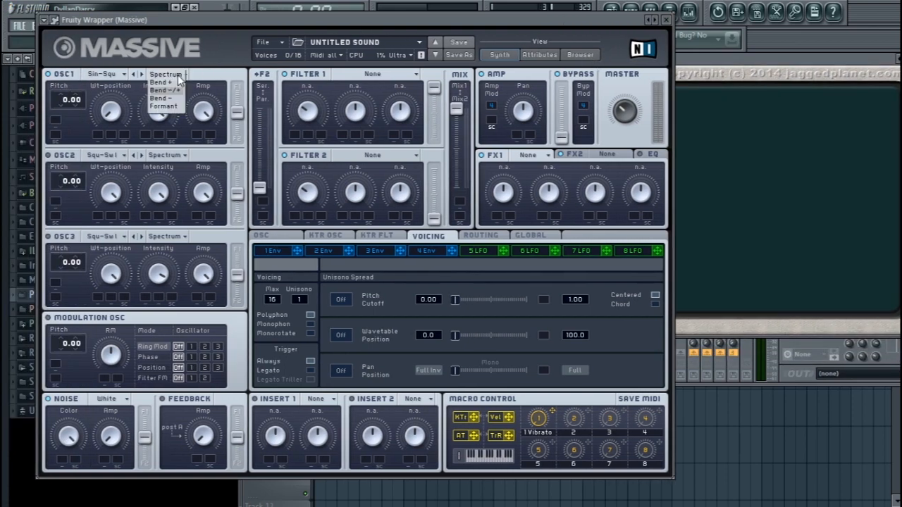
click(174, 95)
drag(163, 110, 166, 169)
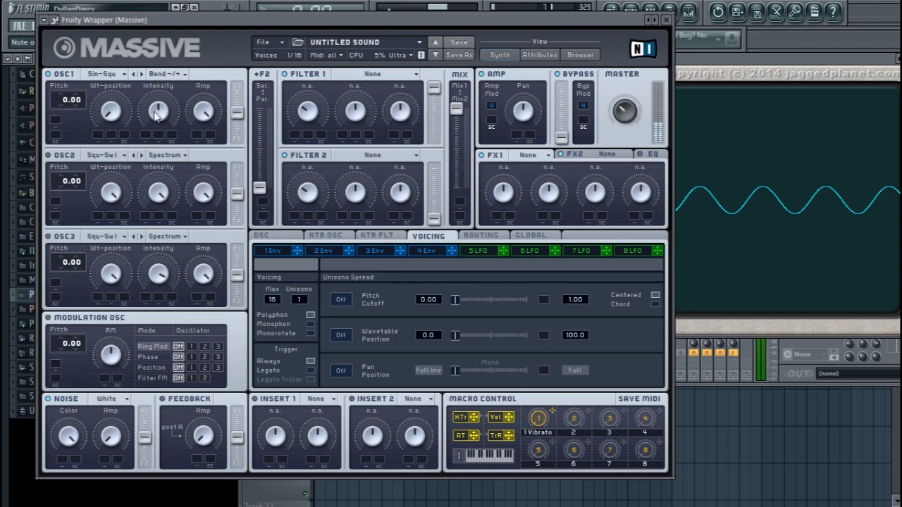
drag(162, 110, 194, 58)
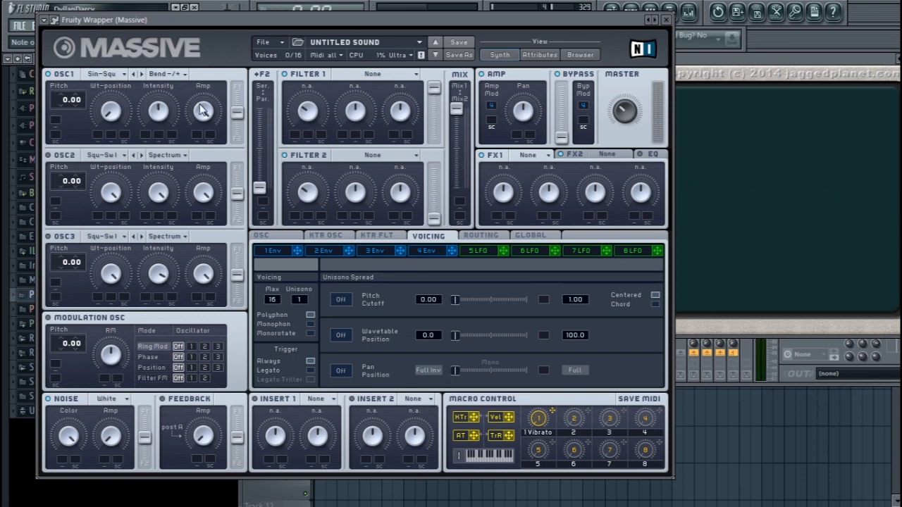
Switch OSC1 to Formant mode and raise its Intensity to shape the waveform.
click(169, 74)
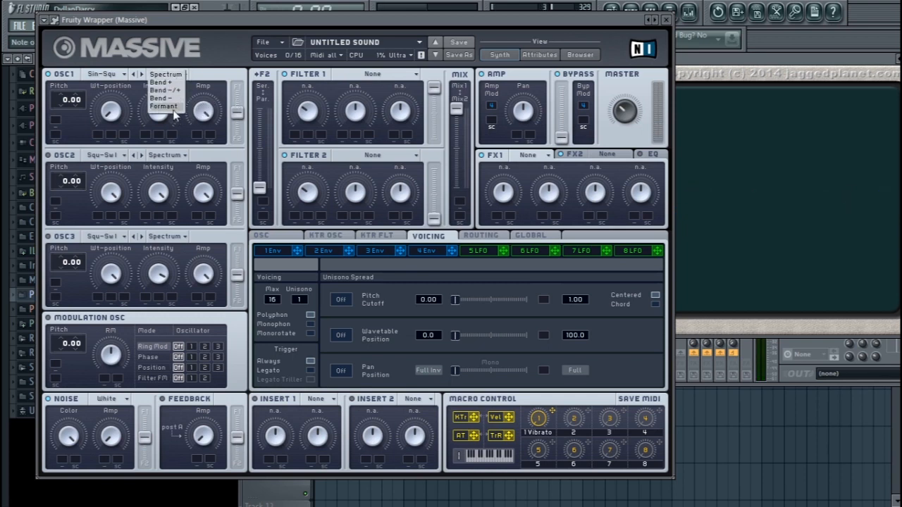
click(169, 111)
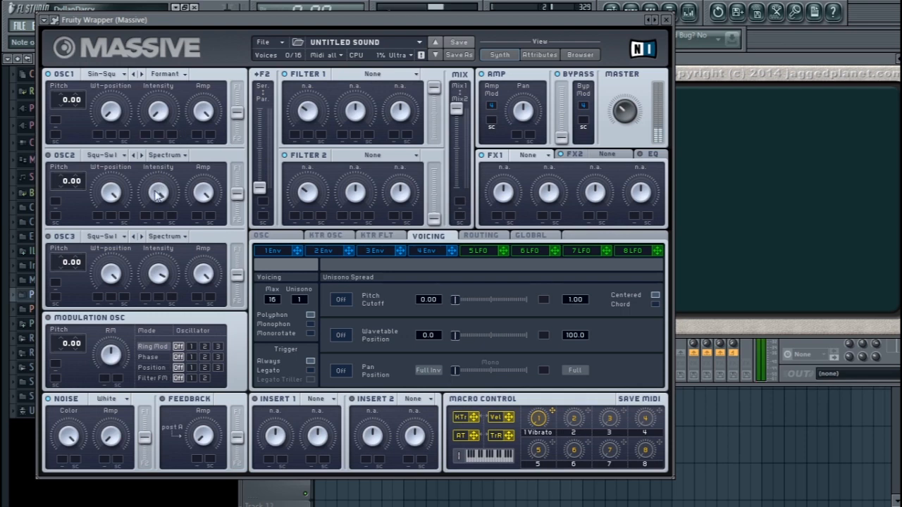
drag(160, 114, 175, 62)
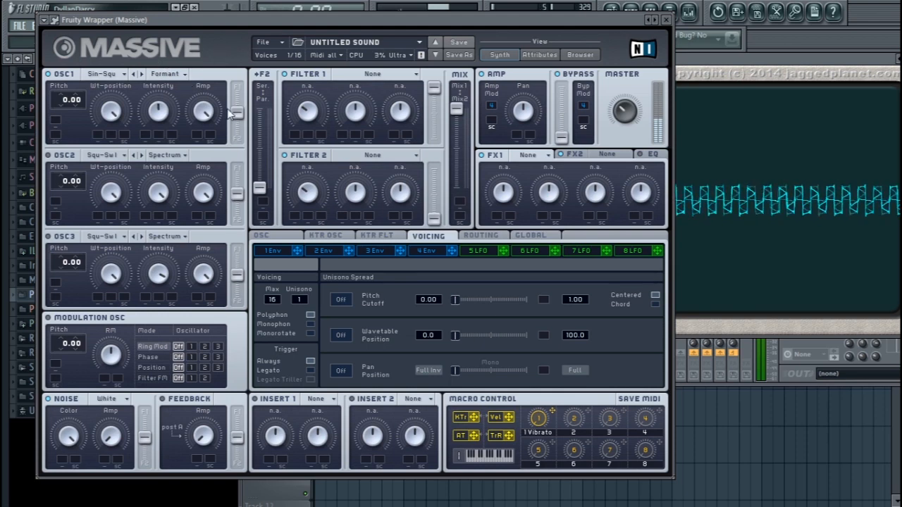
Freeze the J-Scope display on the Formant waveform and reposition its window beside Massive.
click(704, 65)
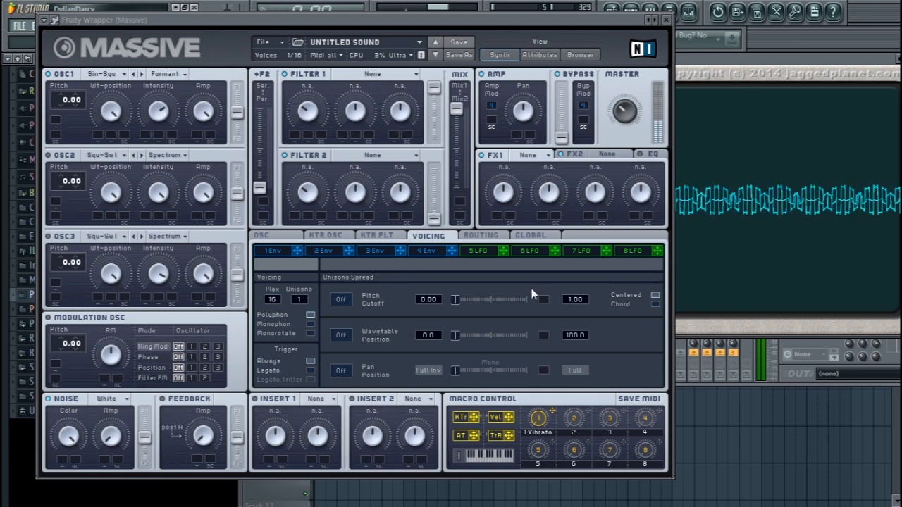
drag(704, 63, 901, 82)
drag(724, 81, 806, 80)
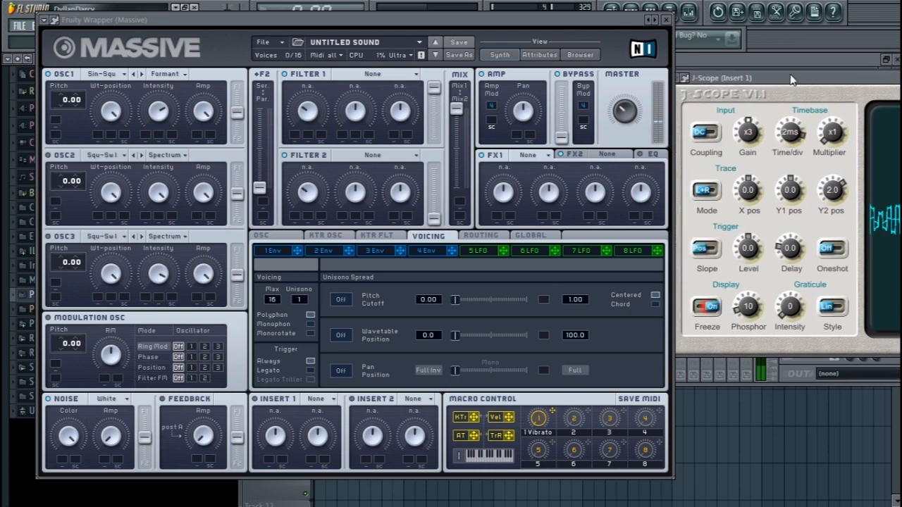
drag(740, 79, 740, 73)
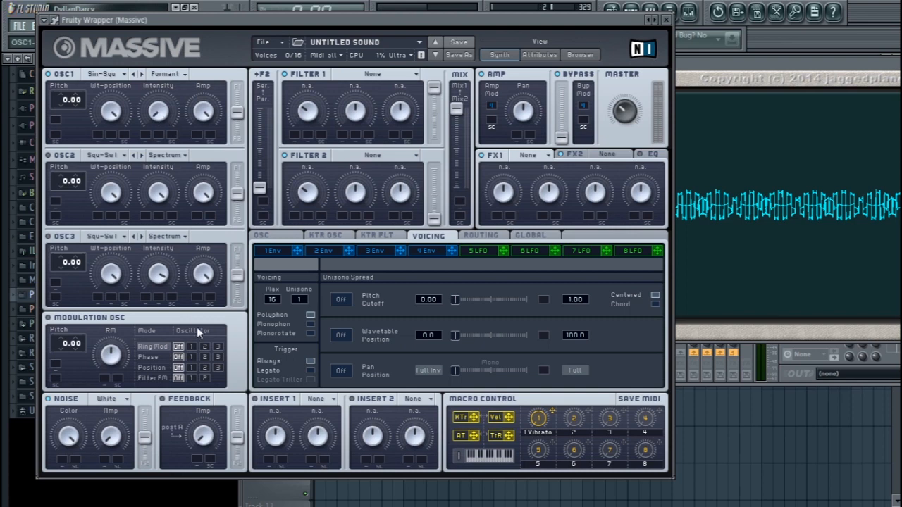
Switch OSC1 back to Spectrum mode and unfreeze the J-Scope display.
click(165, 74)
click(166, 76)
click(746, 70)
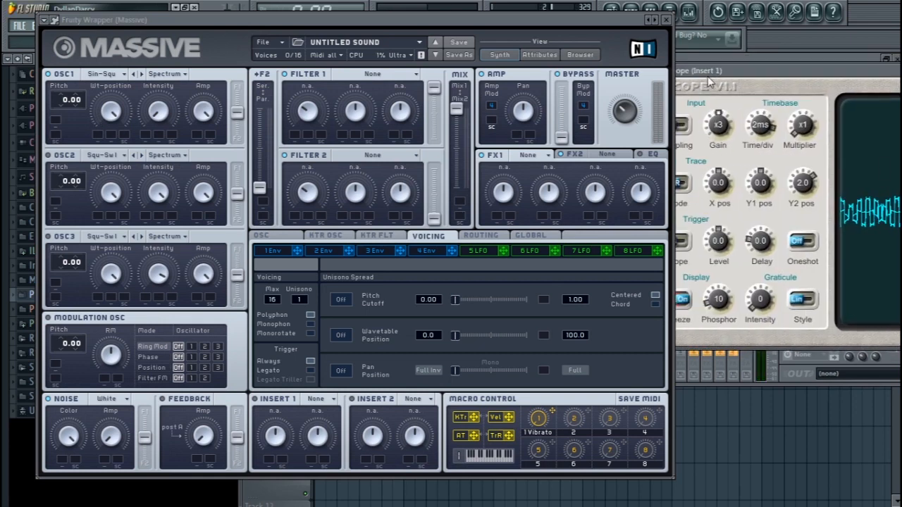
drag(753, 71, 804, 72)
click(717, 303)
click(749, 71)
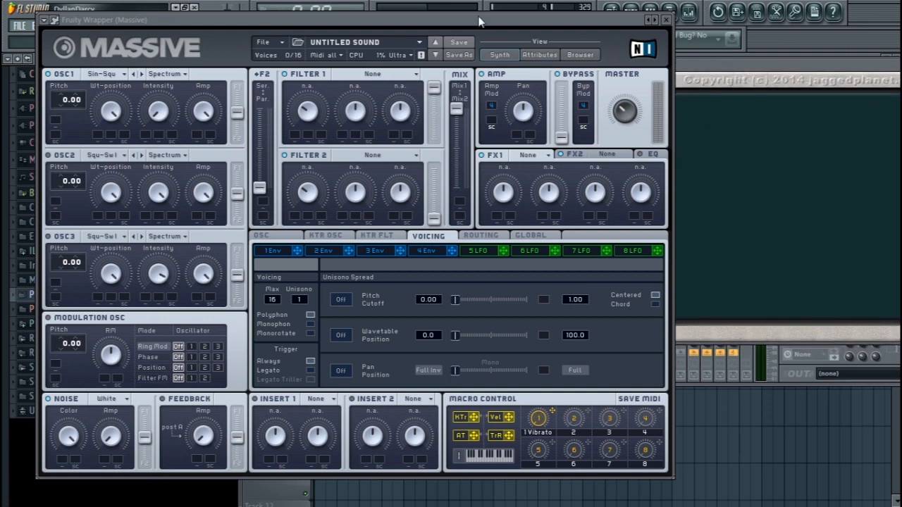
Load the Squ-Sw I wavetable in OSC1 with Wt-position fully down, and try its Pitch control, leaving it at 0.00.
drag(277, 20, 270, 18)
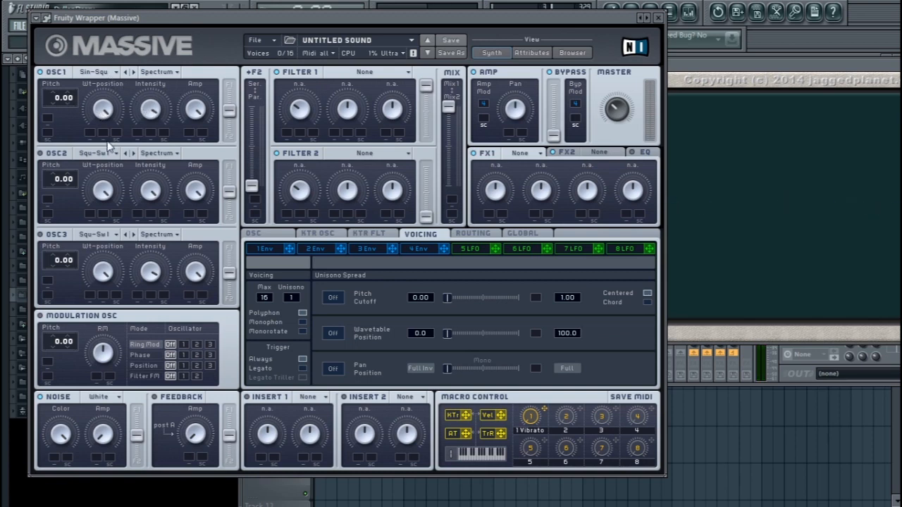
click(154, 74)
click(110, 72)
click(115, 73)
click(103, 109)
mouse_move(59, 111)
mouse_down()
mouse_move(62, 76)
mouse_move(58, 124)
mouse_move(62, 84)
mouse_move(62, 104)
mouse_up()
drag(57, 105, 62, 89)
Move OSC1's filter routing slider fully to F2, fully to F1, and reset it to the centre.
mouse_move(227, 109)
mouse_down()
mouse_move(241, 55)
mouse_move(221, 168)
mouse_move(230, 116)
mouse_up()
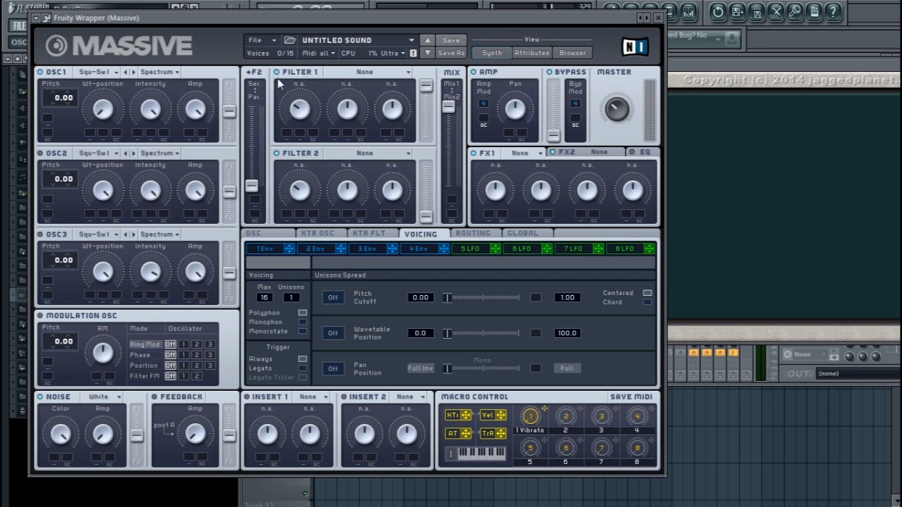
drag(229, 111, 236, 171)
drag(229, 136, 229, 85)
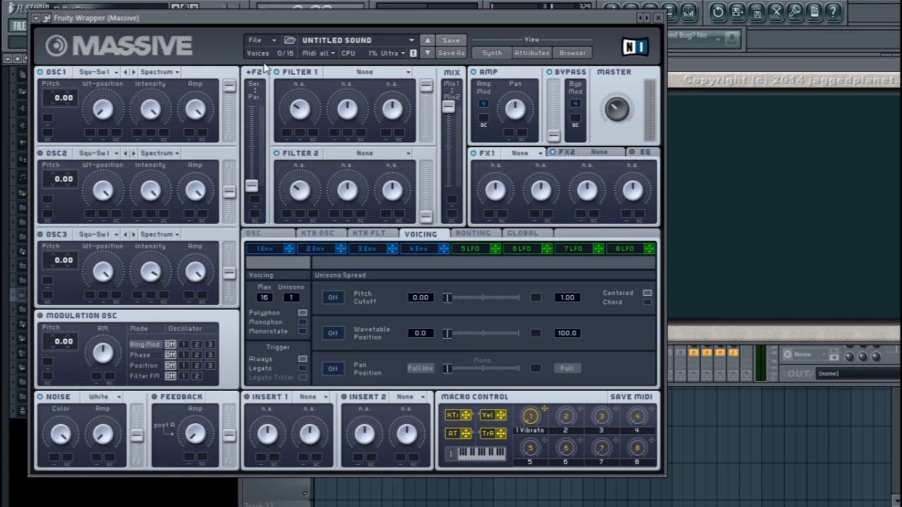
double_click(229, 89)
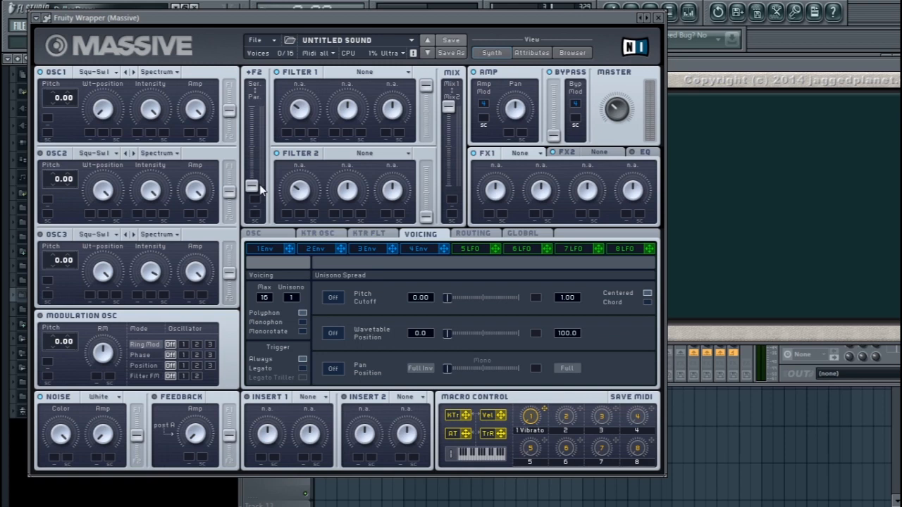
Sweep Filter 2's input slider repeatedly between serial and parallel, leaving it at parallel.
drag(258, 188, 255, 68)
drag(256, 110, 253, 206)
drag(251, 185, 252, 106)
drag(253, 107, 252, 202)
drag(252, 186, 260, 53)
drag(252, 106, 252, 186)
Route OSC1 fully to Filter 1 and try Lowpass 4 and Lowpass 2 on that filter, leaving Lowpass 4 selected.
drag(234, 118, 244, 65)
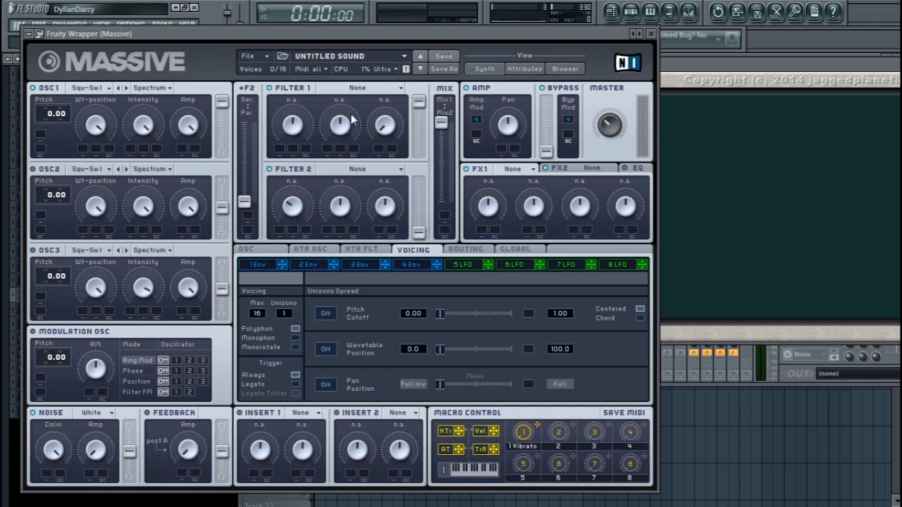
click(359, 89)
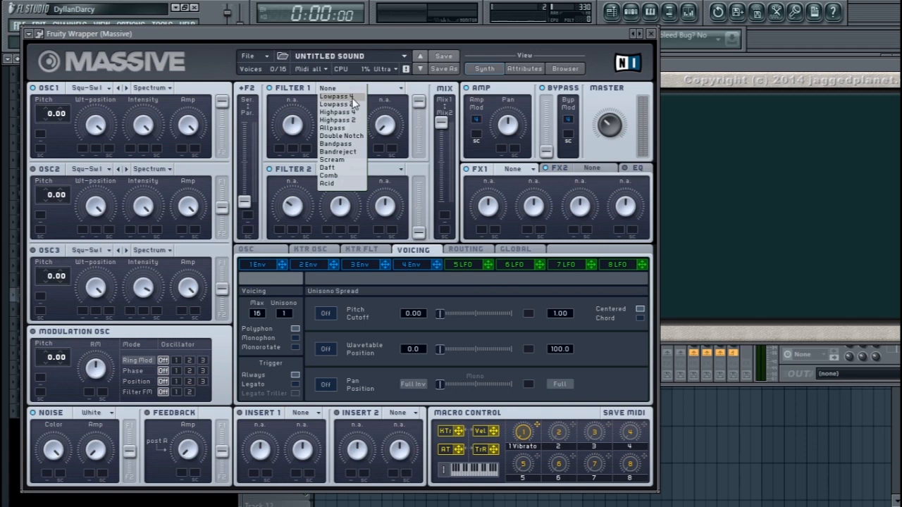
click(355, 99)
click(355, 89)
click(353, 104)
click(363, 89)
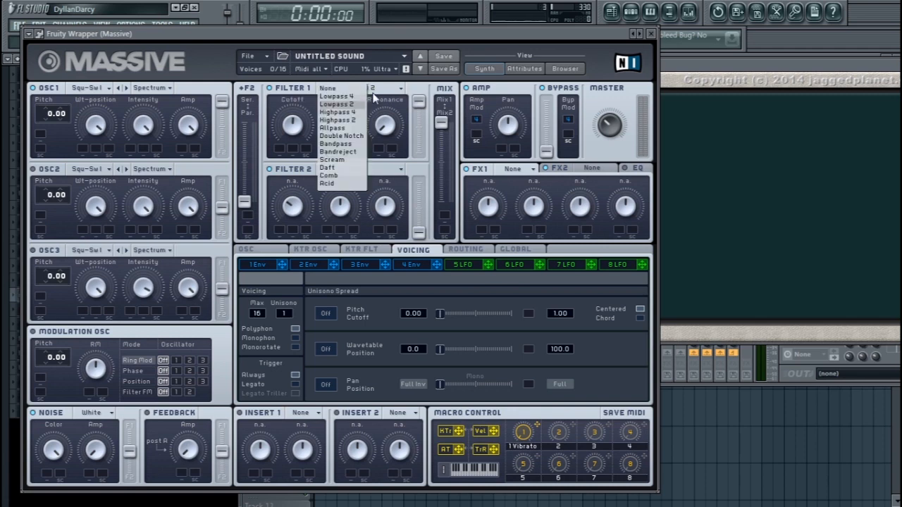
click(355, 100)
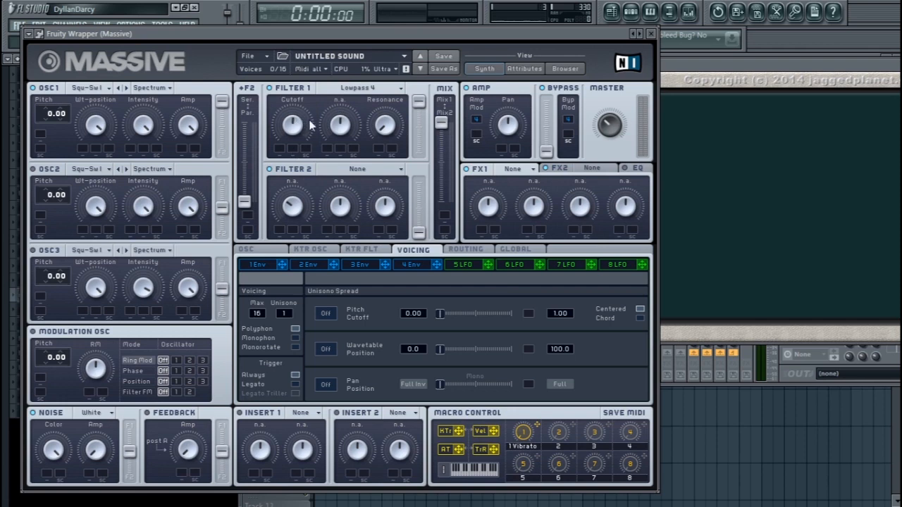
click(362, 90)
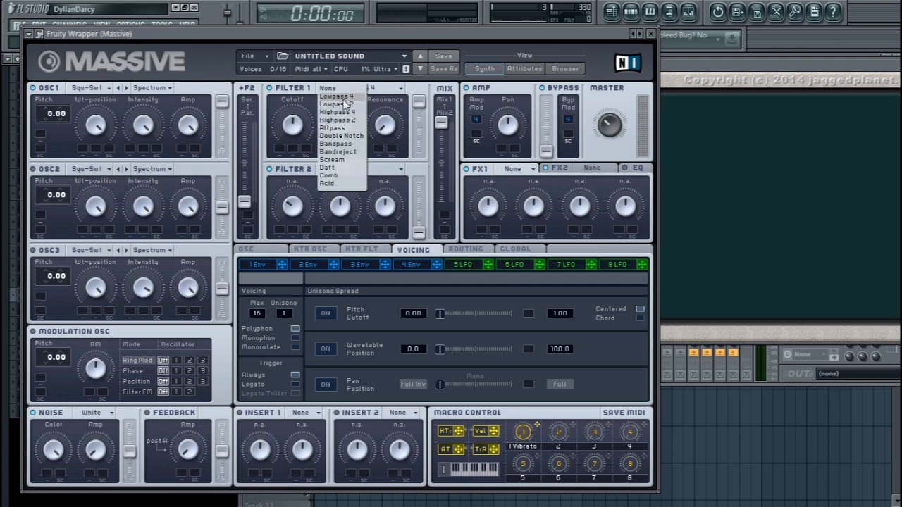
click(343, 98)
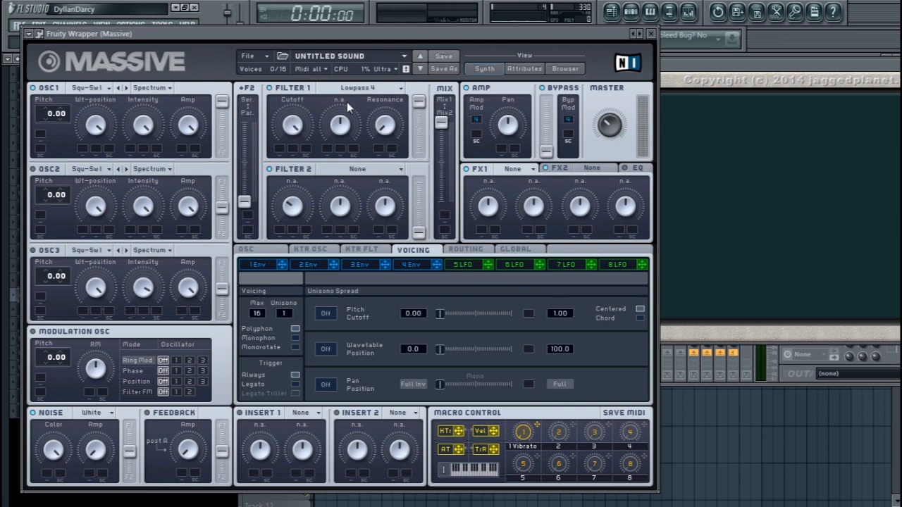
Sweep Filter 1's Cutoff with Lowpass 4, leaving it partly closed with Resonance raised.
drag(290, 117, 285, 81)
drag(297, 117, 287, 148)
click(358, 88)
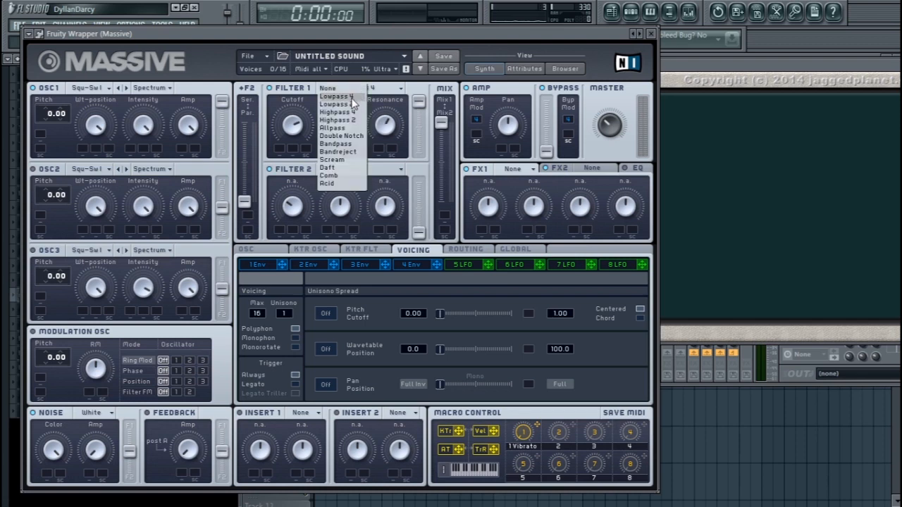
click(374, 97)
Alternate Filter 1 between Lowpass 2 and Lowpass 4 to compare their slopes, ending on Lowpass 4.
click(358, 88)
click(356, 106)
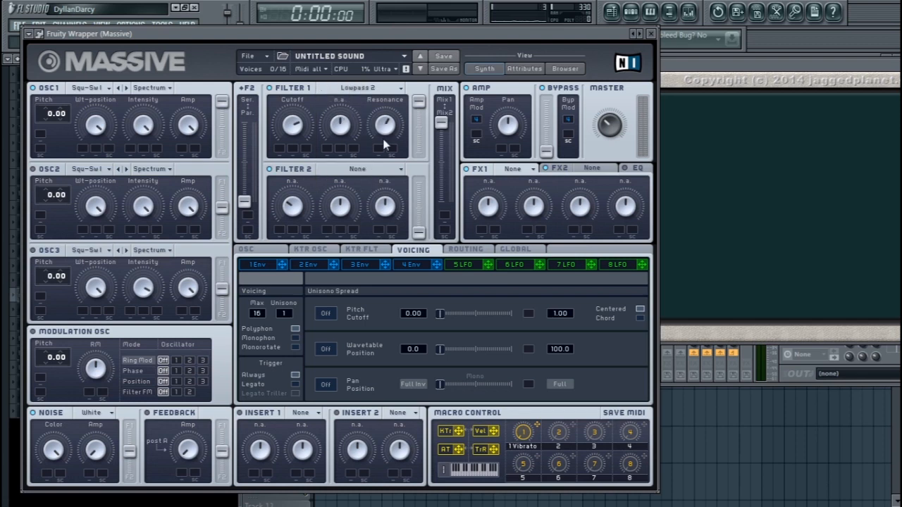
click(358, 88)
click(350, 99)
click(374, 89)
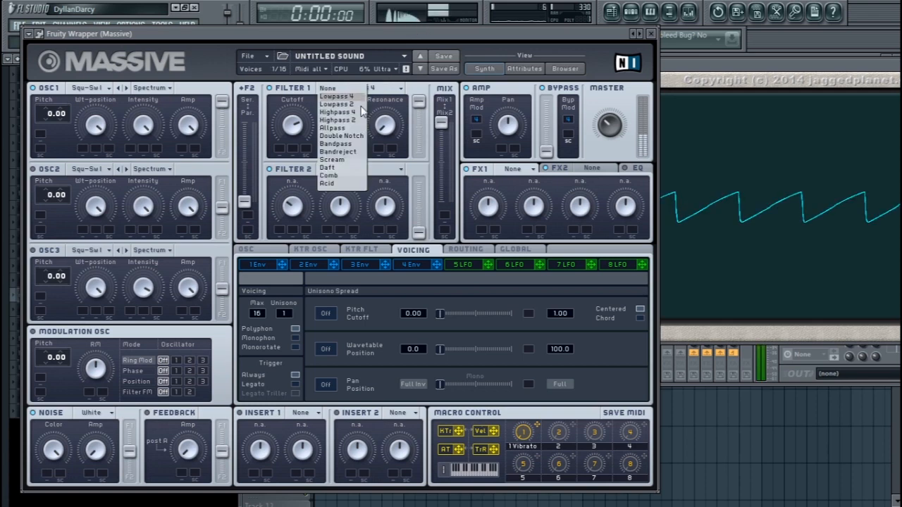
click(348, 106)
click(372, 87)
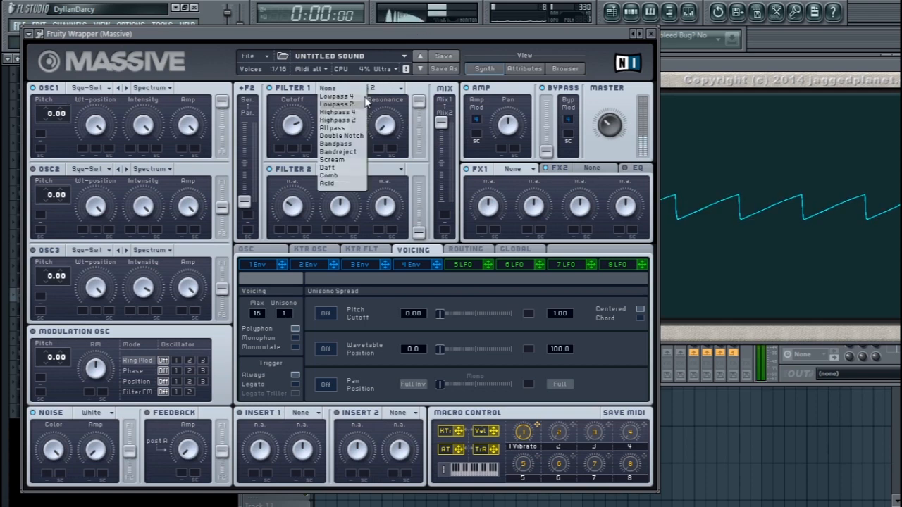
click(351, 103)
click(352, 89)
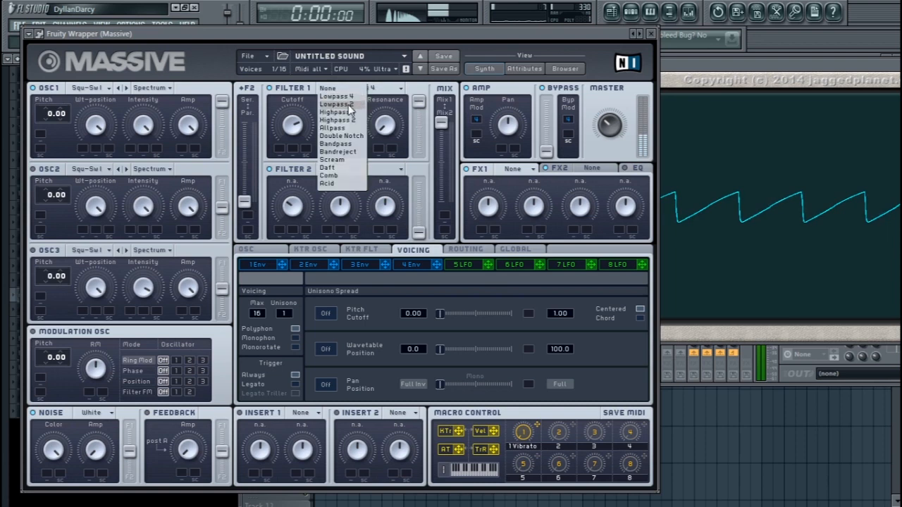
click(349, 104)
click(356, 88)
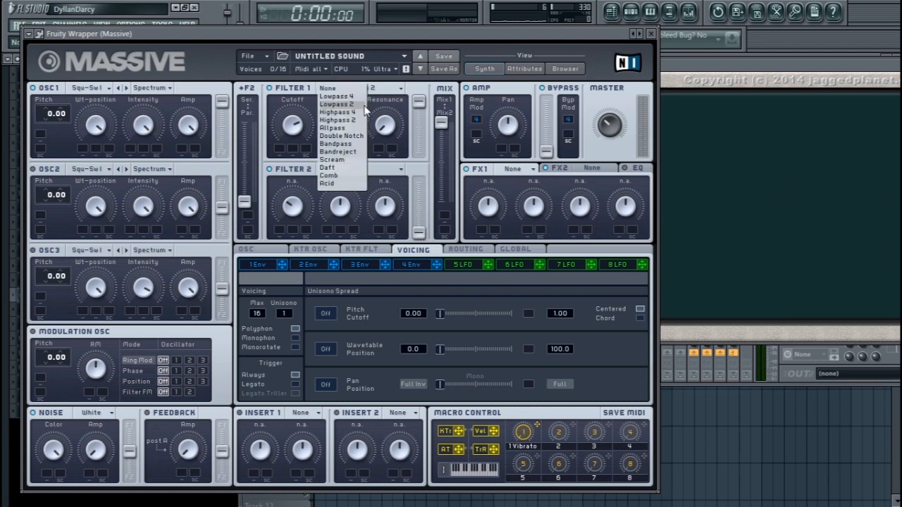
click(352, 98)
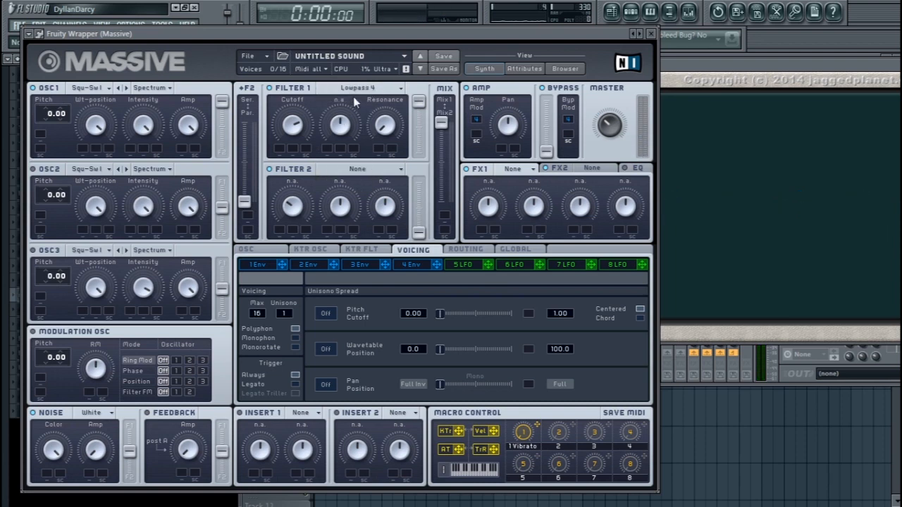
Switch Filter 1 to Highpass 4 and sweep Cutoff and Resonance up and back to minimum while playing a note.
click(362, 91)
click(356, 113)
key(z)
mouse_move(287, 139)
mouse_down()
mouse_move(292, 66)
mouse_move(297, 128)
mouse_up()
drag(293, 129, 300, 54)
drag(382, 120, 380, 35)
drag(292, 124, 287, 235)
drag(391, 129, 375, 268)
Switch Filter 1 to Highpass 2, raise the Cutoff and compare it with Highpass 4, leaving Highpass 2 selected.
click(356, 88)
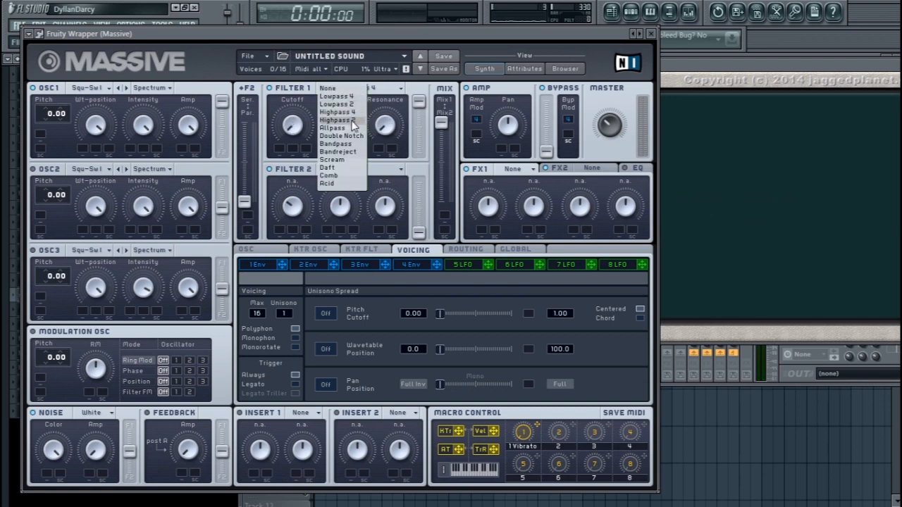
click(354, 121)
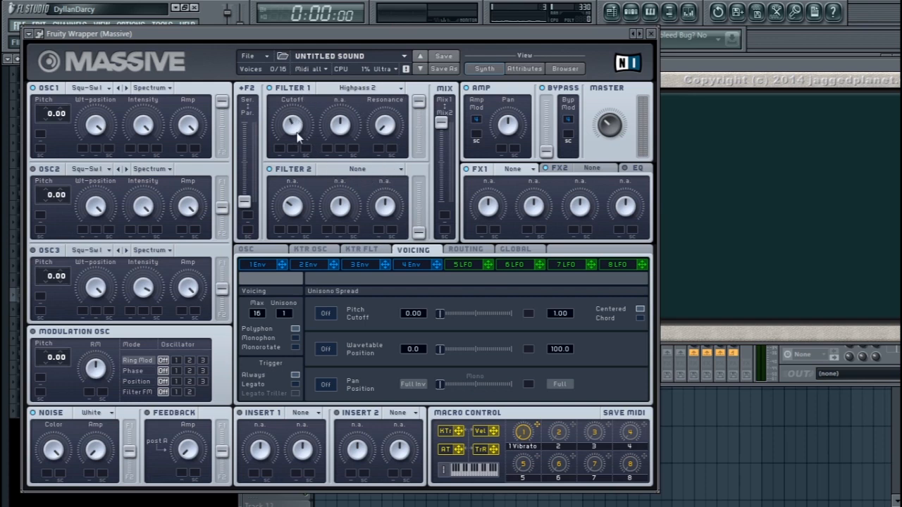
click(356, 89)
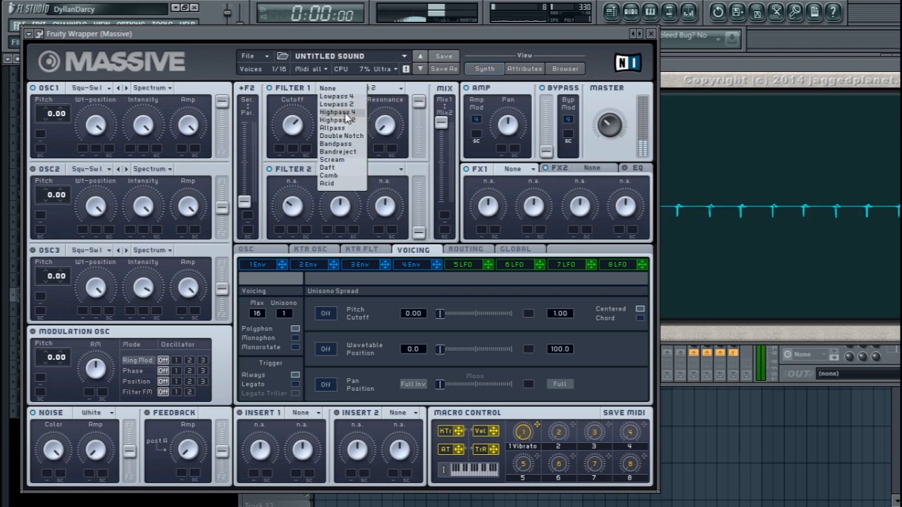
click(351, 112)
click(373, 89)
click(347, 120)
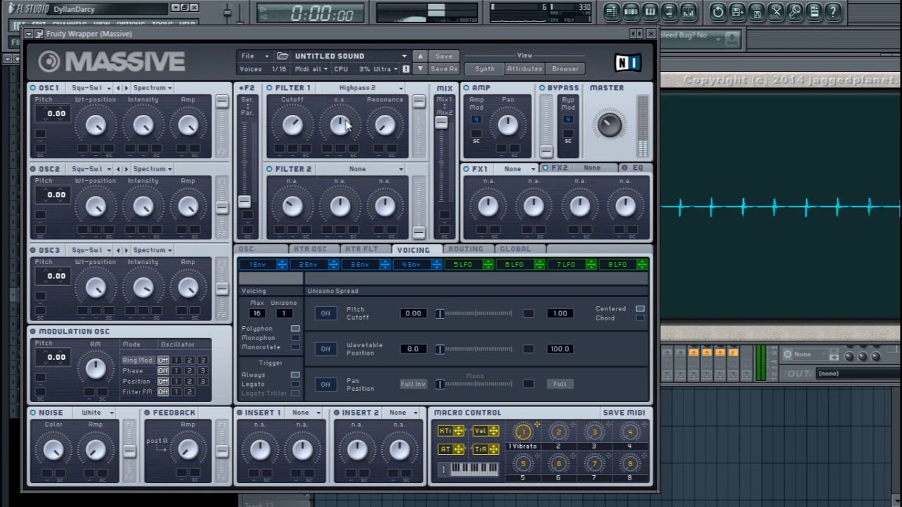
Switch Filter 1 to the Allpass type.
click(348, 89)
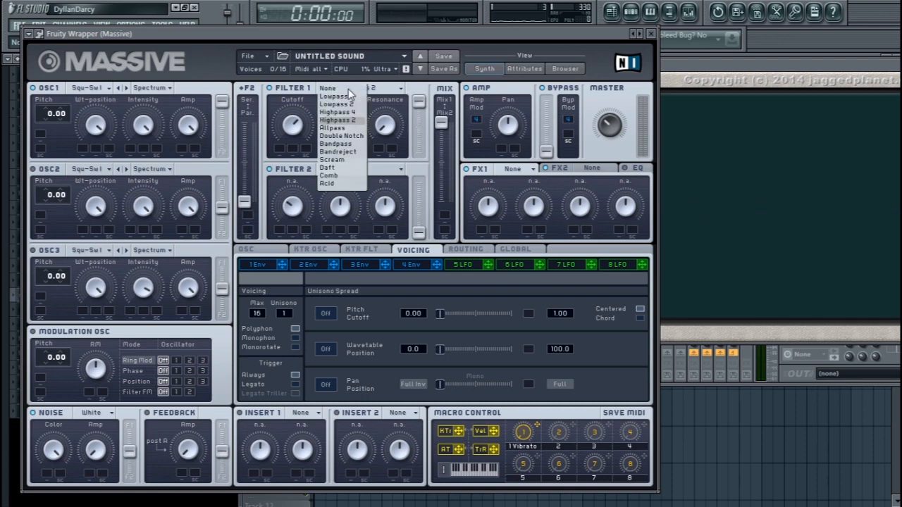
click(350, 129)
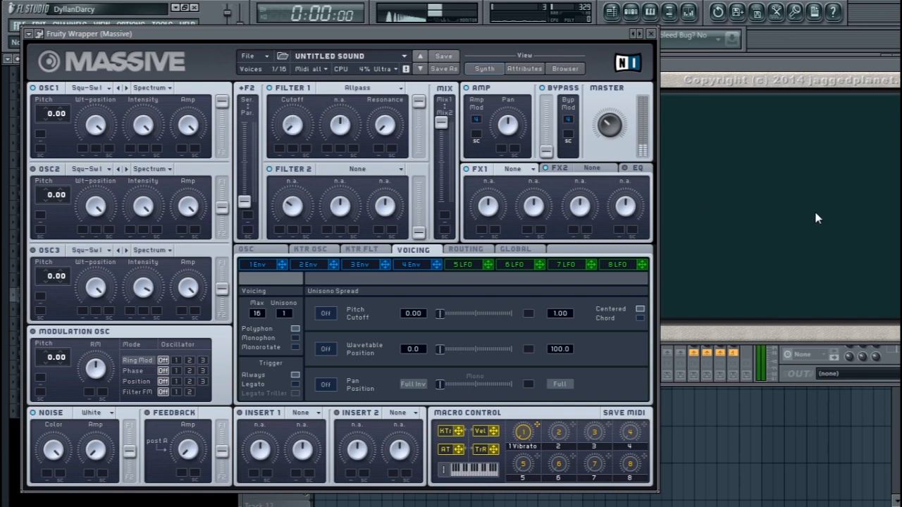
Sweep the Allpass filter's Cutoff and Resonance up and back down while playing a note.
drag(293, 124, 335, 3)
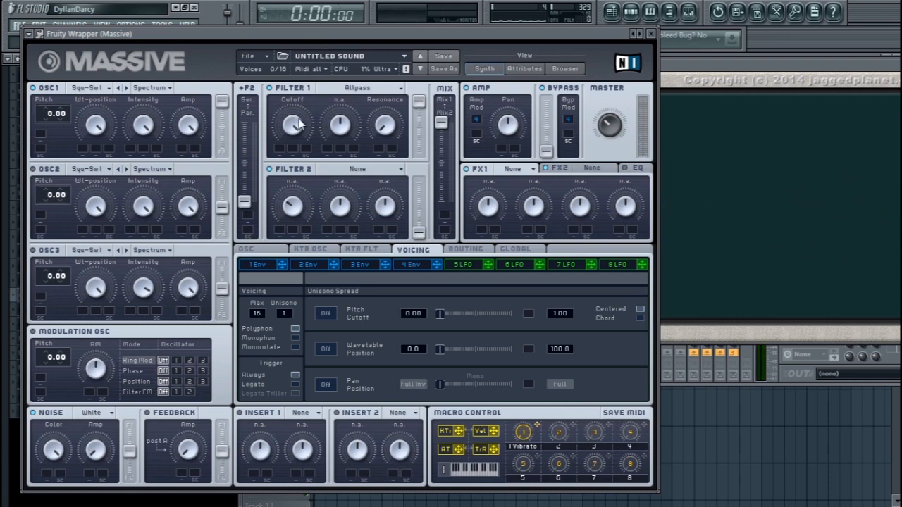
drag(381, 125, 384, 76)
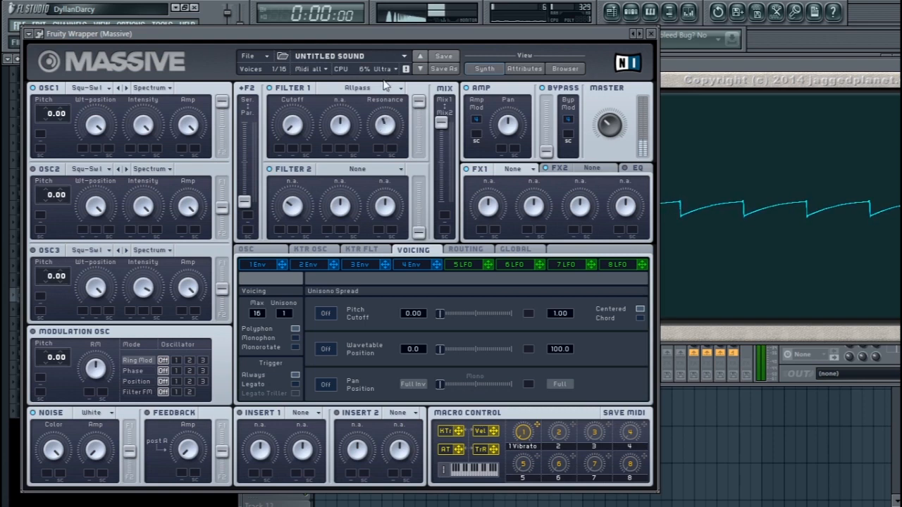
drag(292, 123, 313, 74)
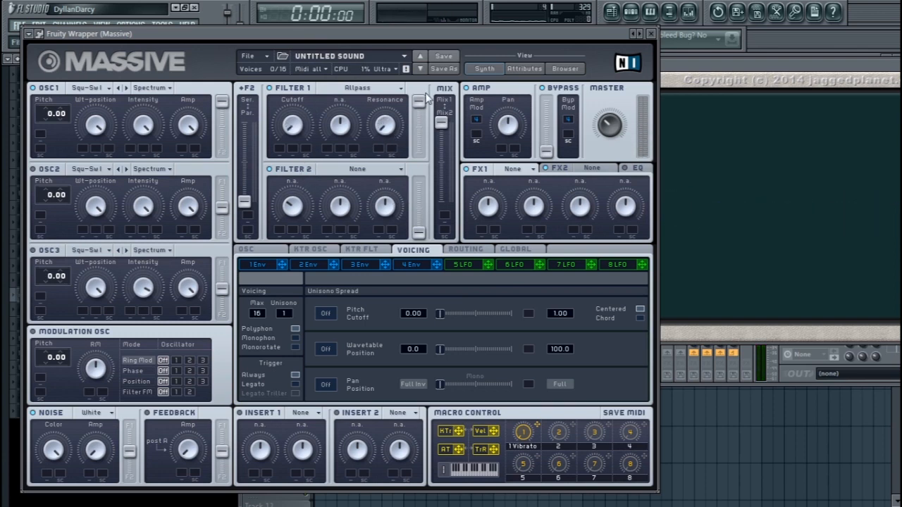
Switch Filter 1 to the Double Notch type.
click(360, 87)
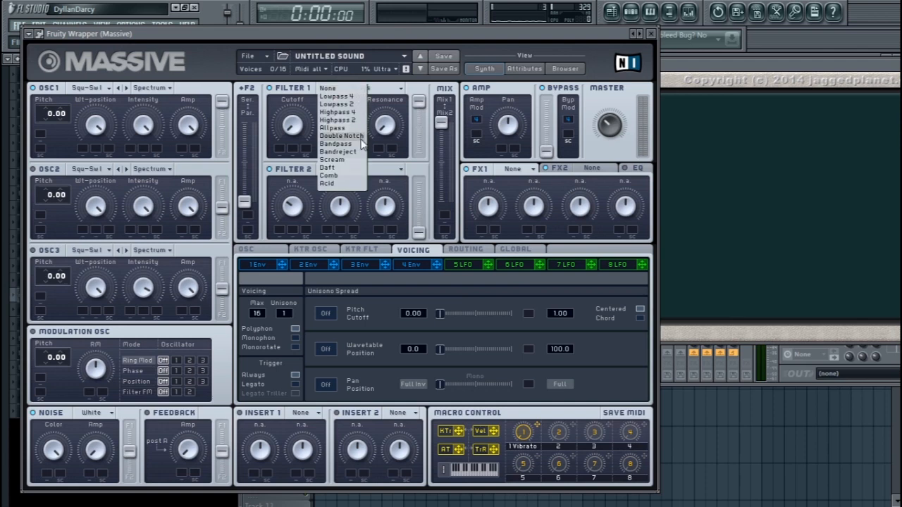
click(361, 143)
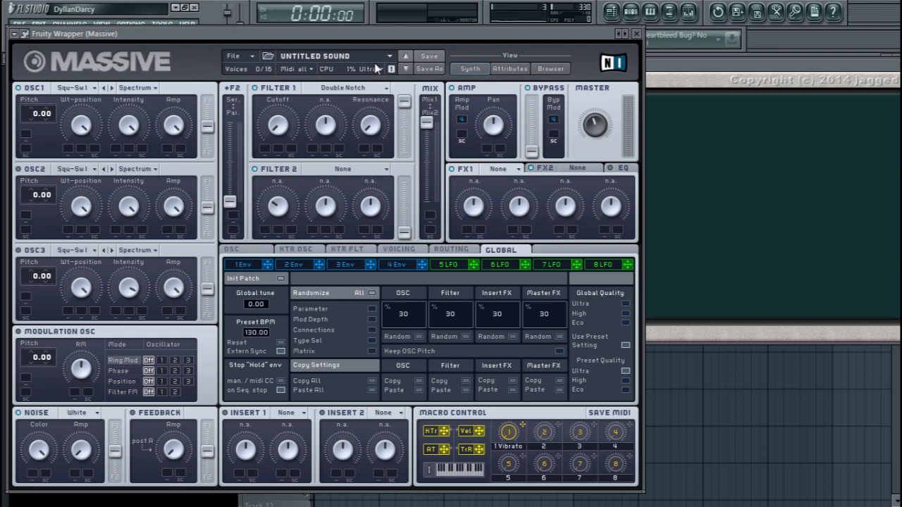
Stop the Massive window from covering the mixer, move it aside, and open Fruity Parametric EQ 2 on Insert 1.
key(F9)
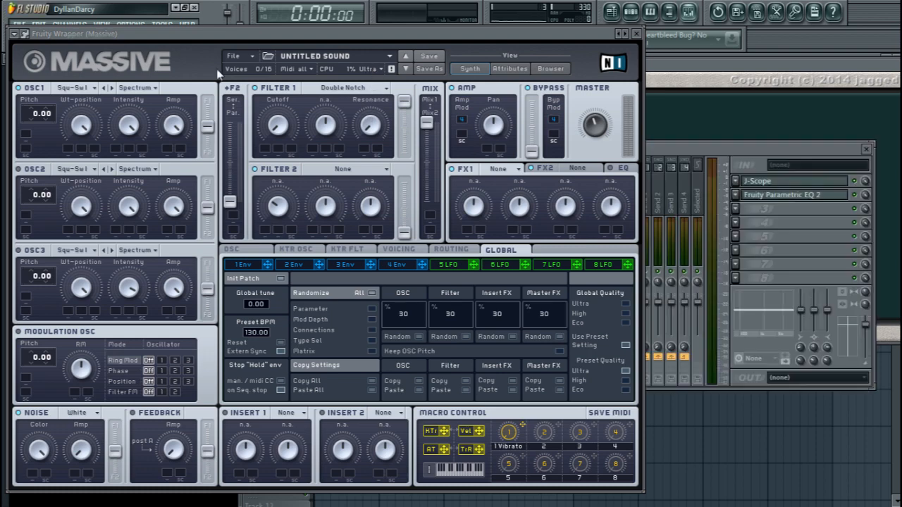
click(17, 33)
click(39, 250)
drag(355, 61, 610, 64)
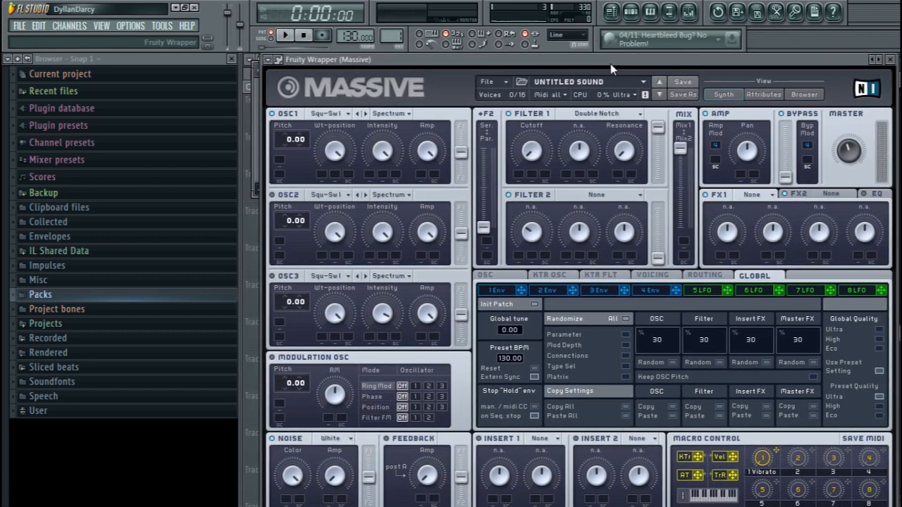
click(689, 11)
click(765, 198)
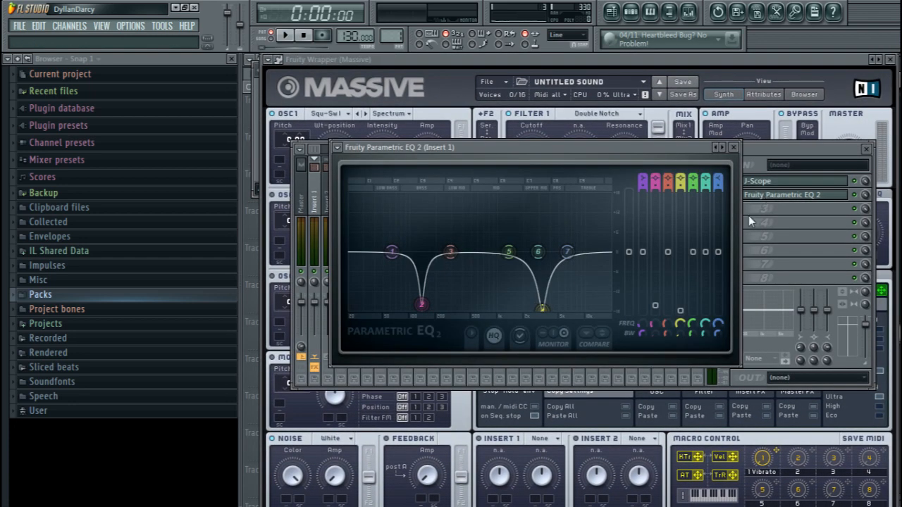
Deepen the two EQ notches and shift both higher in frequency, with band 4 at about 5403 Hz and -18 dB.
drag(544, 309, 543, 308)
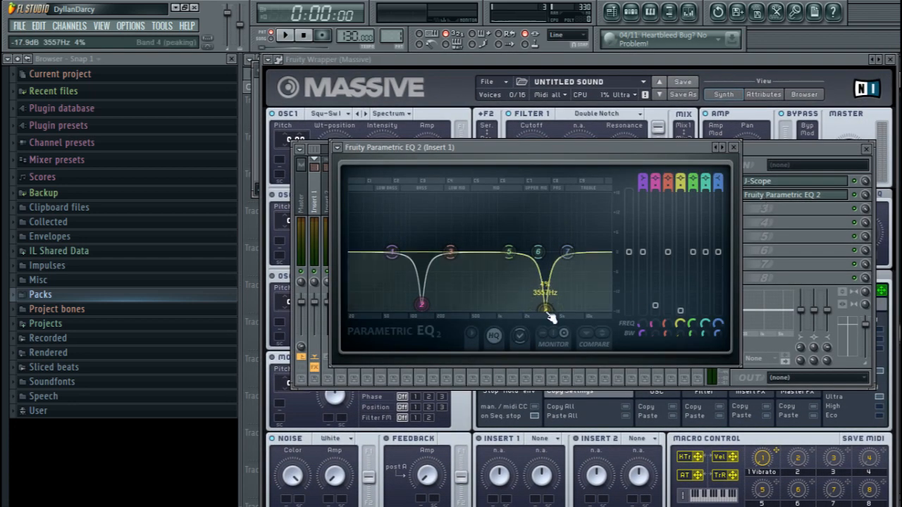
mouse_move(545, 308)
mouse_down()
mouse_move(546, 251)
mouse_move(546, 308)
mouse_up()
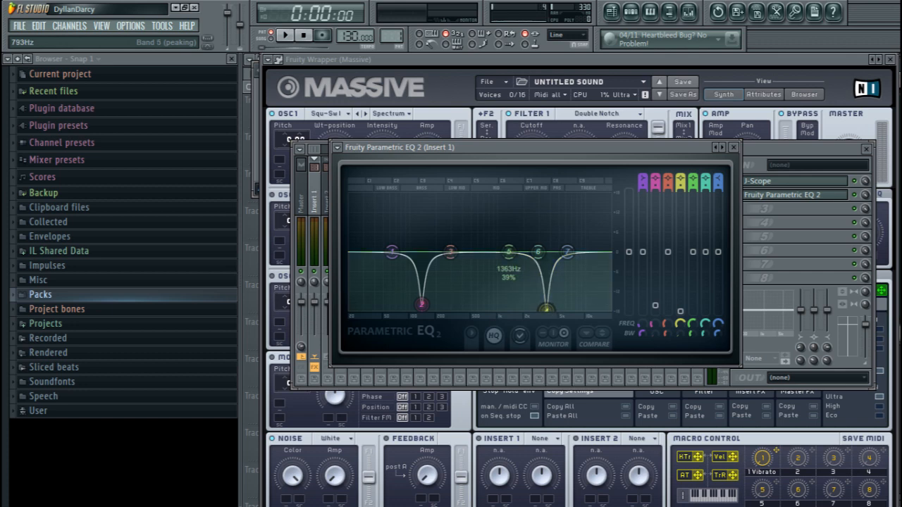
mouse_move(421, 304)
mouse_down()
mouse_move(418, 261)
mouse_move(423, 308)
mouse_up()
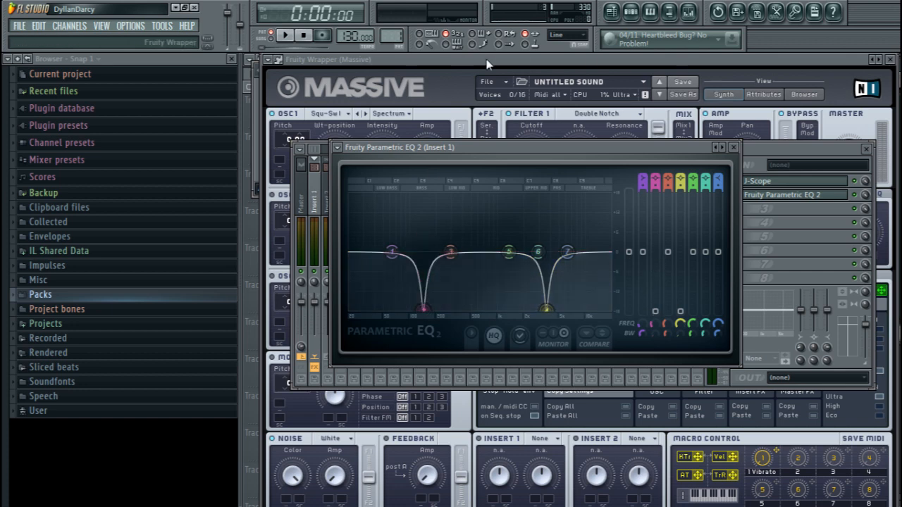
drag(425, 308, 439, 308)
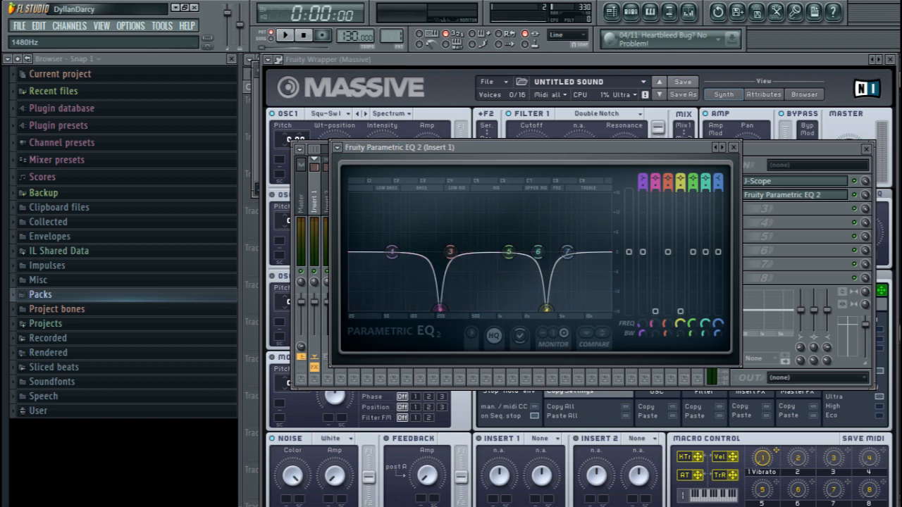
drag(549, 310, 561, 308)
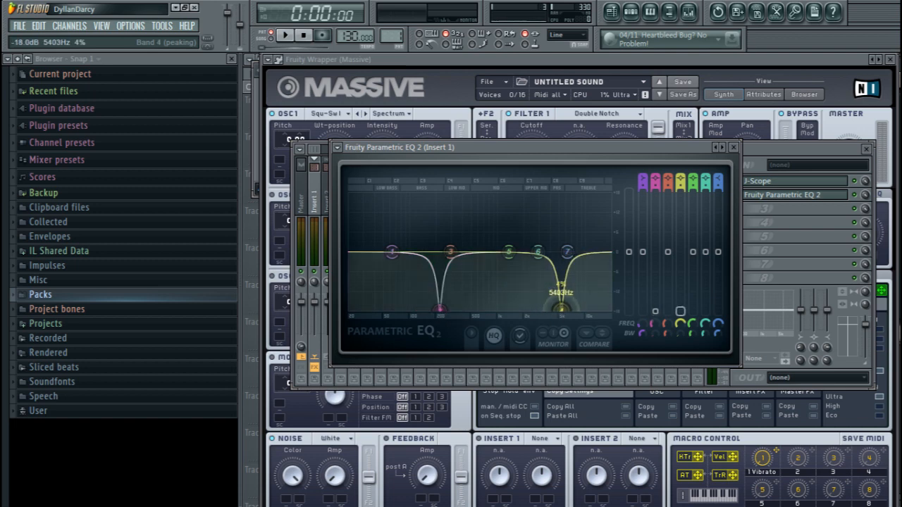
Close the EQ and the mixer, and float the Massive window back beside the oscilloscope.
click(734, 148)
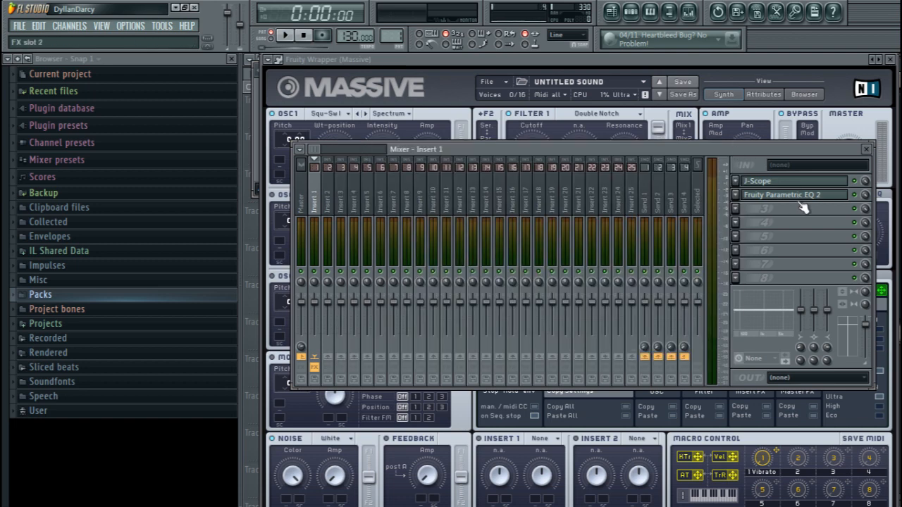
click(866, 149)
click(270, 60)
click(298, 258)
drag(448, 63, 187, 38)
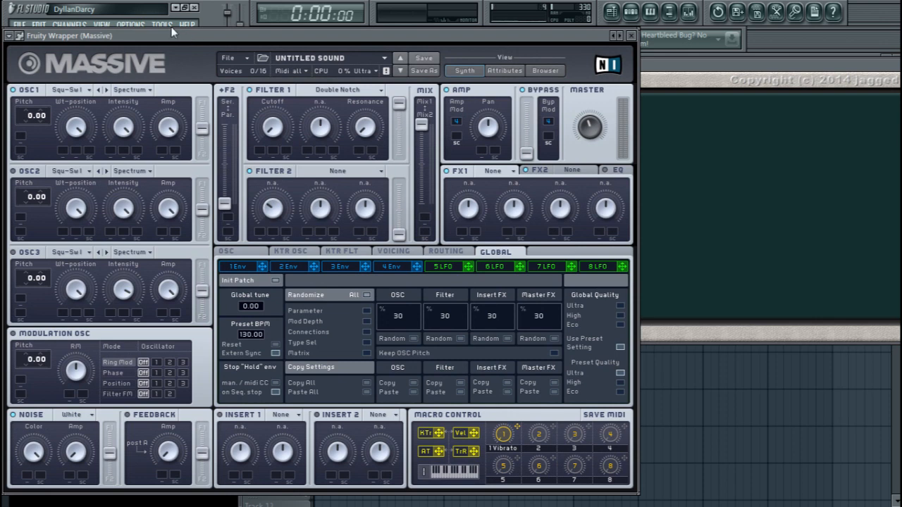
Raise the Double Notch filter's Cutoff and Resonance while playing, with Fruity Parametric EQ 2 bypassed in the mixer.
drag(273, 134, 285, 78)
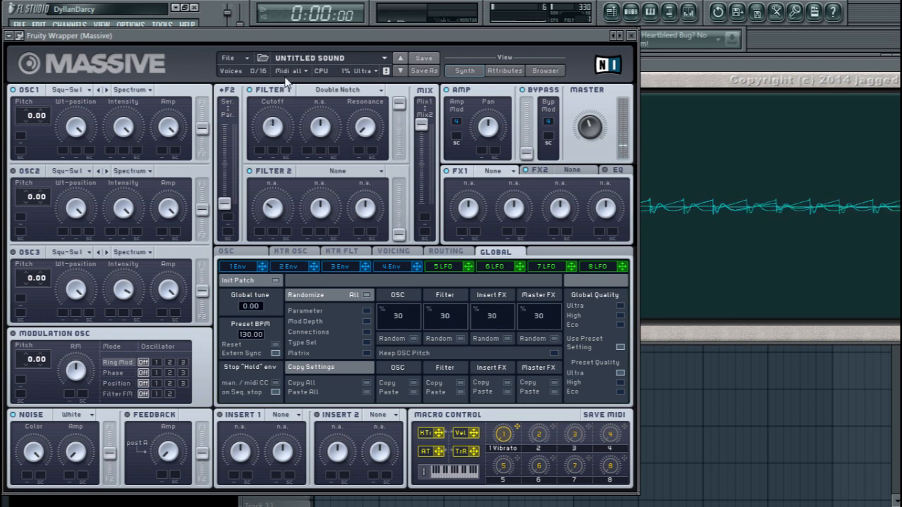
key(F9)
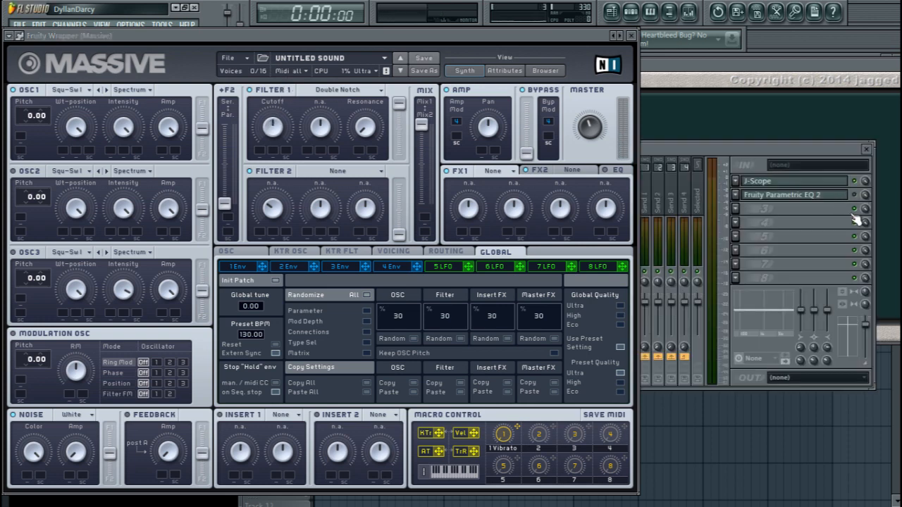
click(867, 149)
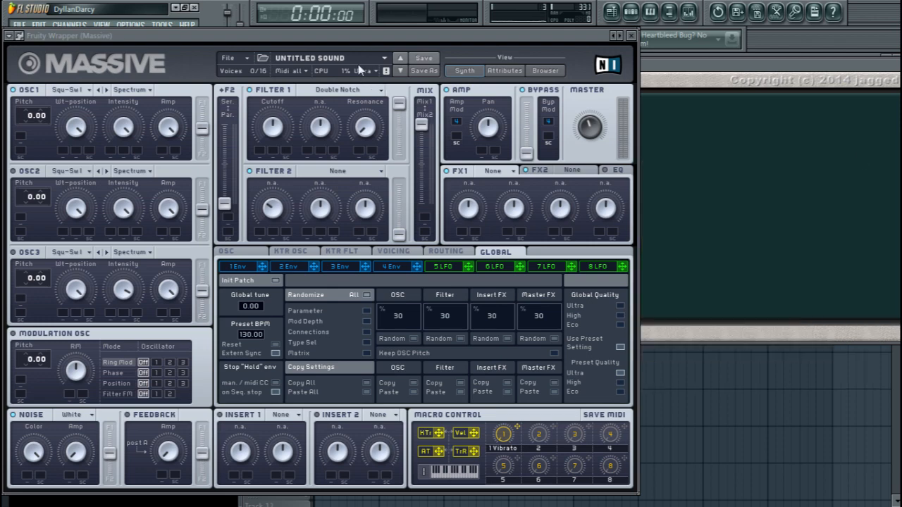
drag(361, 41, 362, 49)
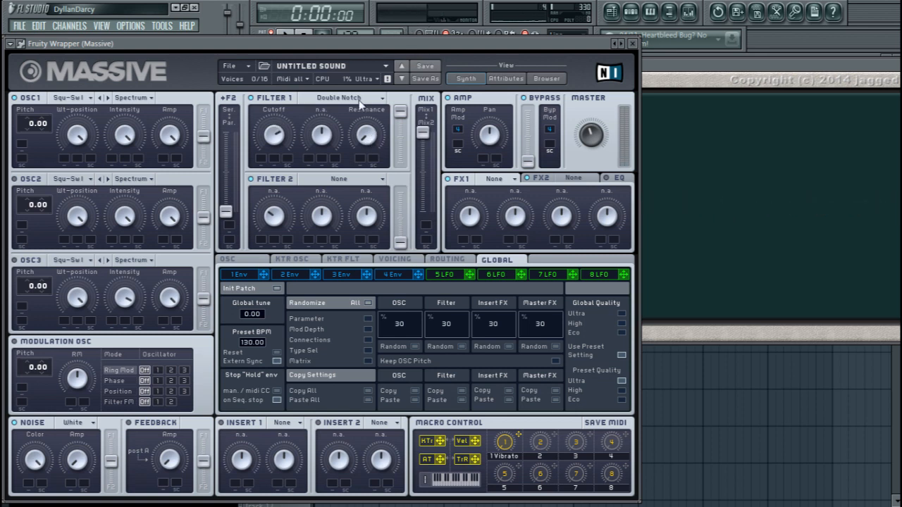
mouse_move(362, 142)
mouse_down()
mouse_move(357, 23)
mouse_move(358, 132)
mouse_move(355, 85)
mouse_up()
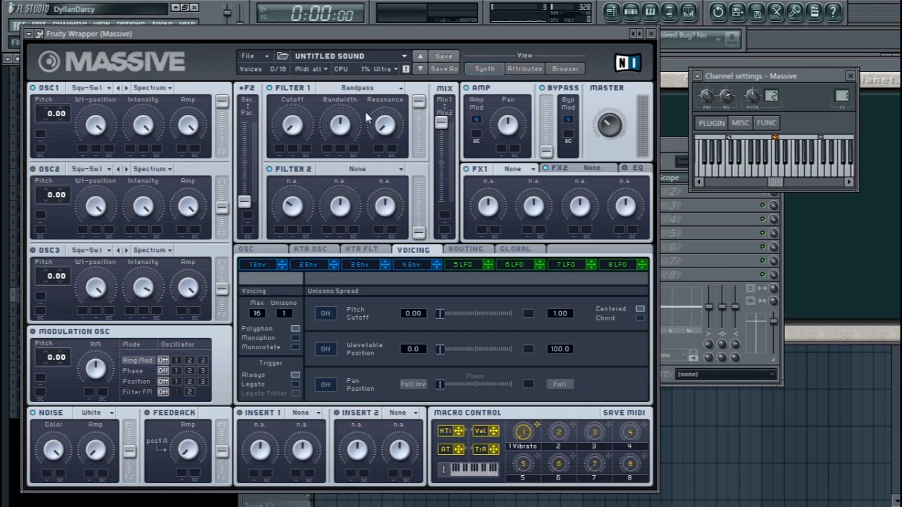
Alternate Filter 1 between Bandpass, Double Notch and another type to compare them, ending on Bandpass.
click(360, 91)
click(350, 144)
click(357, 88)
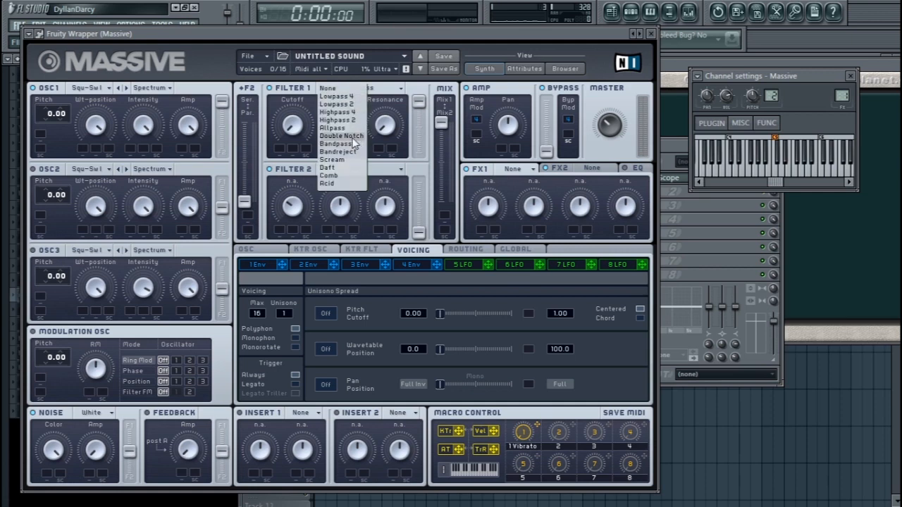
click(356, 141)
click(354, 88)
click(338, 112)
click(357, 89)
click(338, 143)
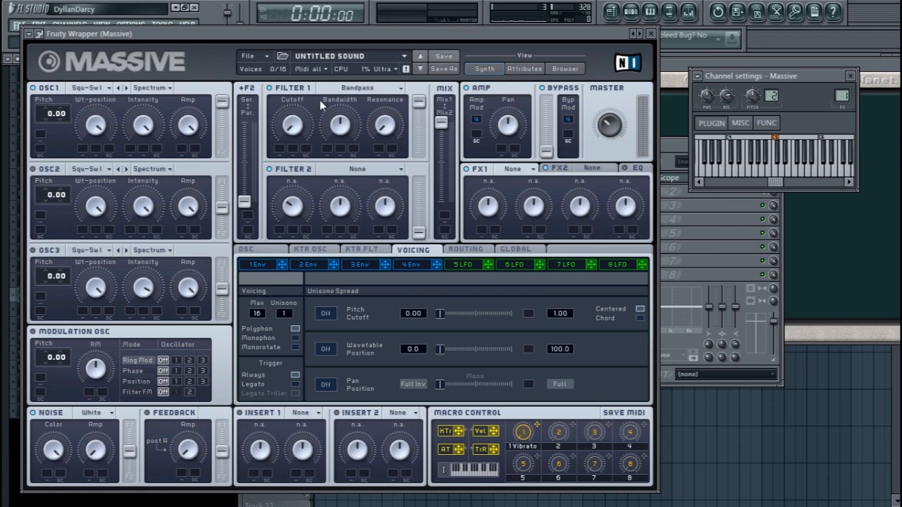
Play a note and sweep the Bandpass filter's Cutoff and Bandwidth up and down.
key(q)
drag(296, 134, 297, 116)
drag(342, 127, 341, 156)
drag(340, 129, 340, 91)
drag(346, 128, 367, 37)
drag(295, 129, 334, 2)
Set the Bandpass Bandwidth to minimum, raise Resonance to about midway, adjust Cutoff, and raise Bandwidth slightly while playing notes.
click(370, 89)
click(389, 92)
drag(343, 131, 345, 170)
drag(391, 74, 393, 63)
mouse_move(301, 120)
mouse_down()
mouse_move(284, 183)
mouse_move(292, 131)
mouse_up()
key(q)
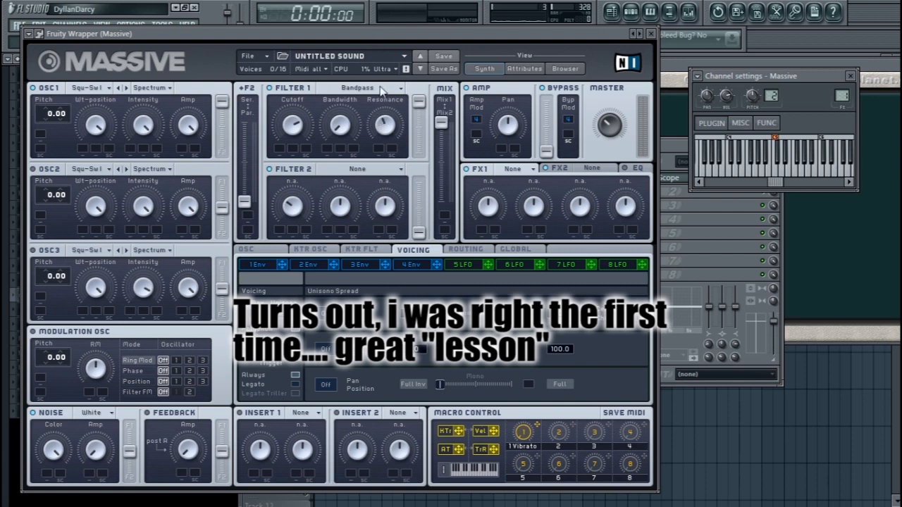
key(z)
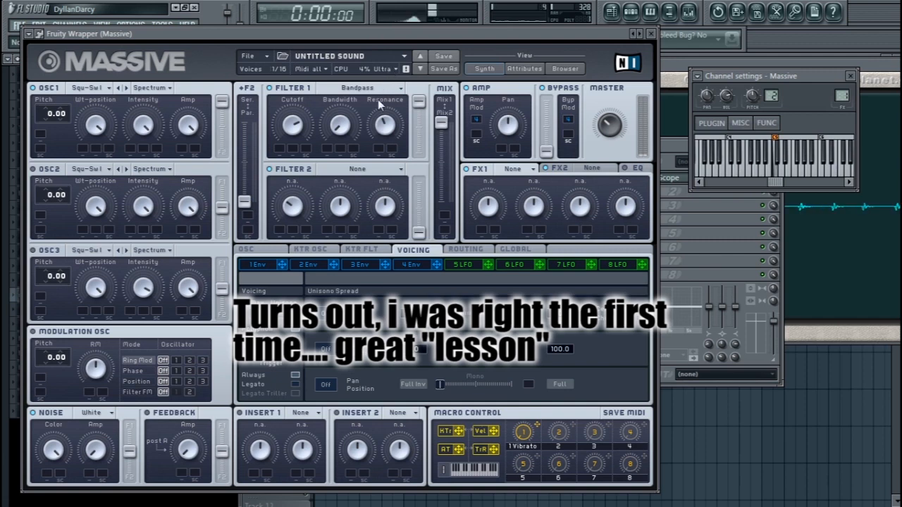
drag(341, 126, 342, 111)
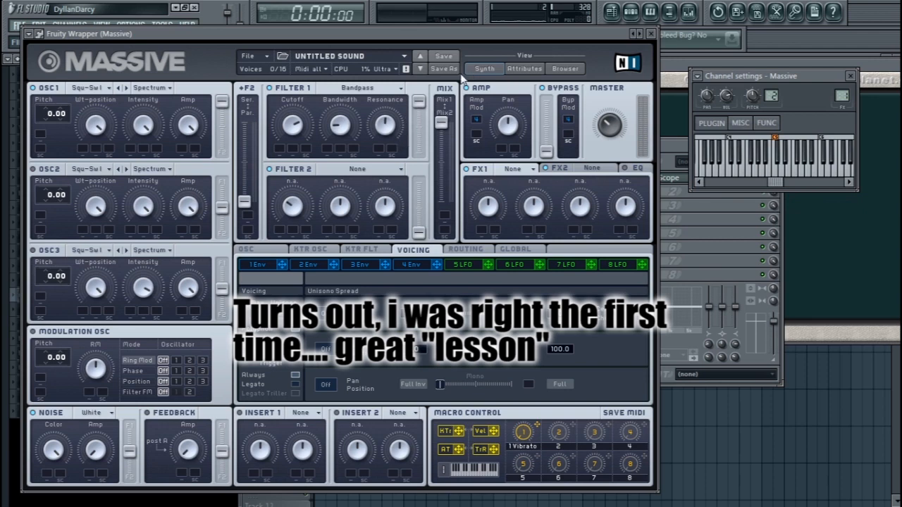
Switch Filter 1 to Bandreject and raise its Cutoff to just past the middle while playing a note.
click(382, 90)
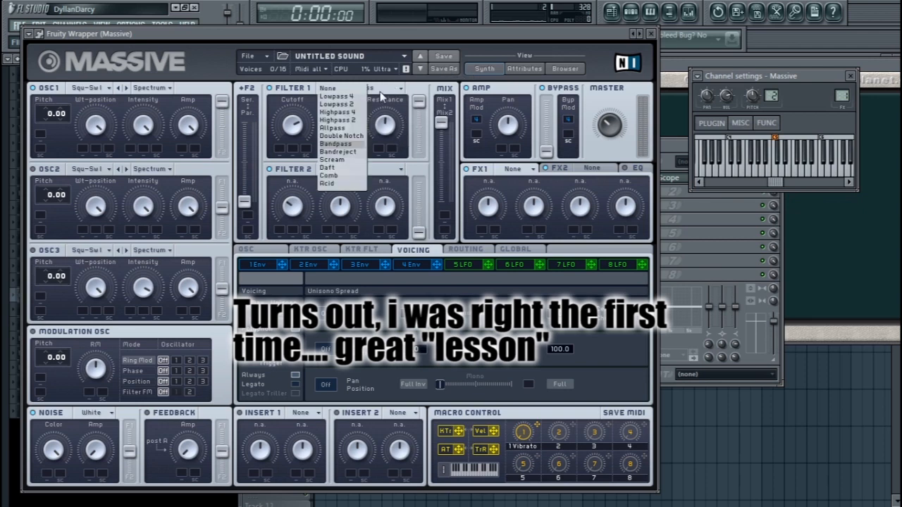
click(339, 151)
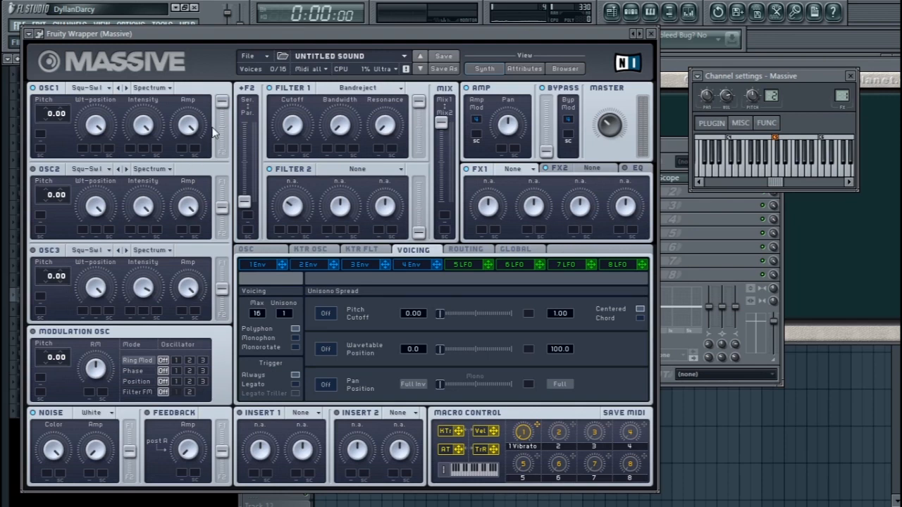
drag(269, 39, 265, 48)
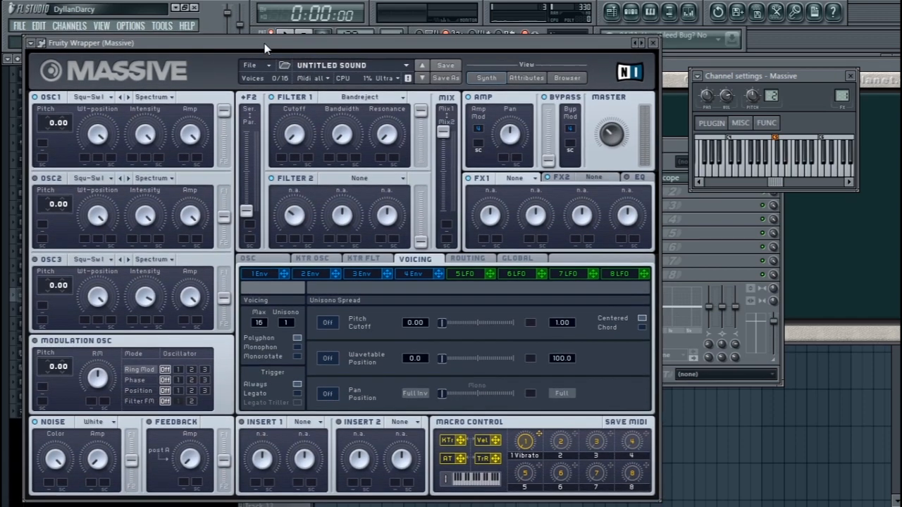
drag(295, 135, 295, 98)
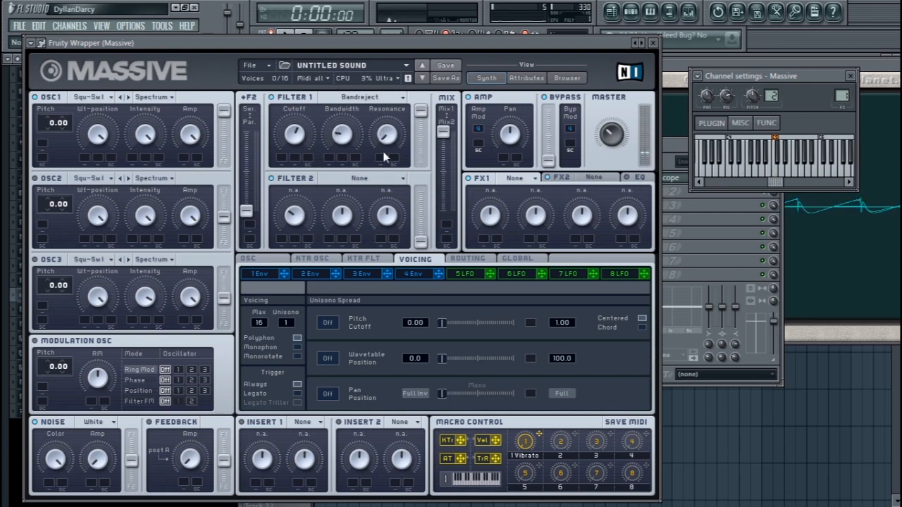
Sweep the Bandreject filter's Cutoff, Bandwidth and Resonance while playing, ending with Bandwidth centred and Resonance at maximum.
click(362, 99)
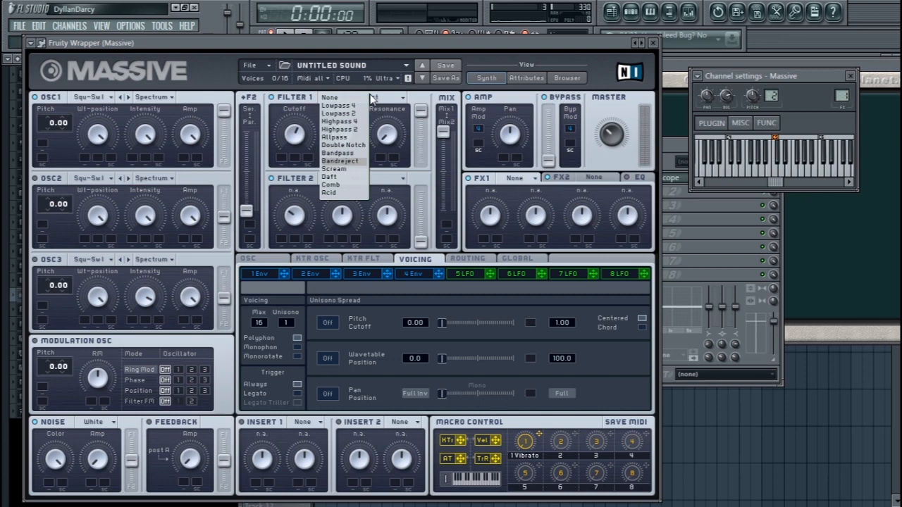
click(379, 101)
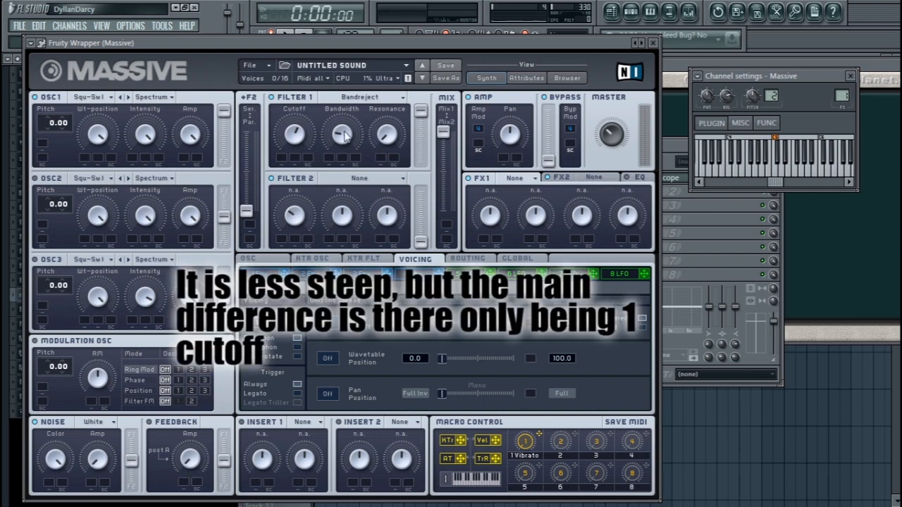
mouse_move(339, 137)
mouse_down()
mouse_move(350, 103)
mouse_move(344, 127)
mouse_up()
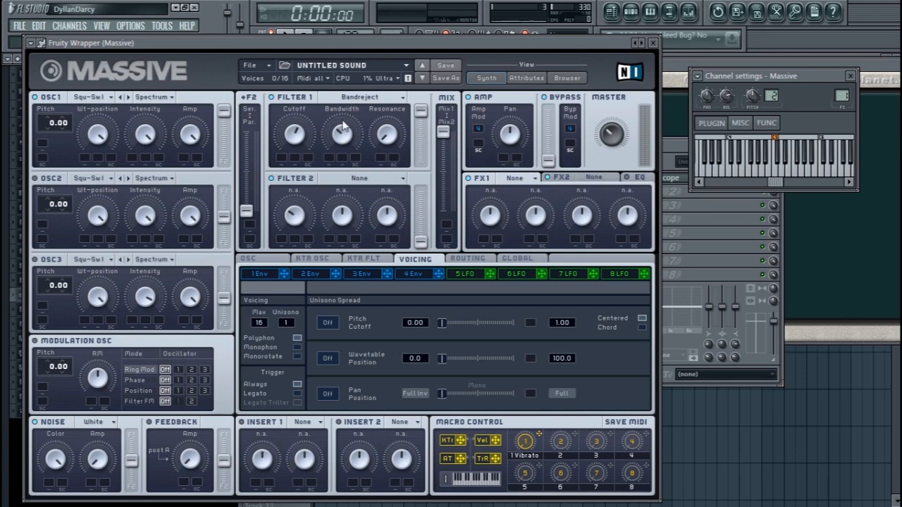
drag(290, 134, 348, 112)
drag(342, 133, 386, 107)
drag(342, 132, 344, 95)
drag(384, 128, 391, 177)
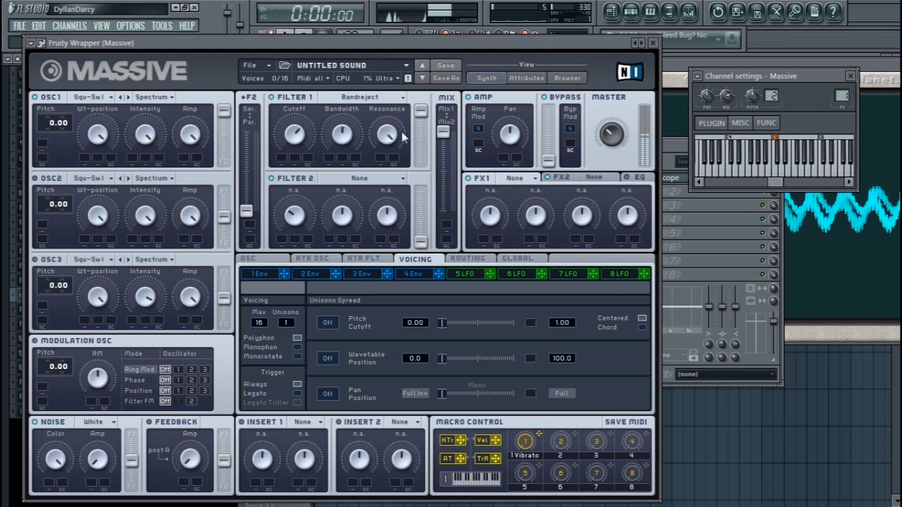
Switch Filter 1 to the Scream type.
click(367, 98)
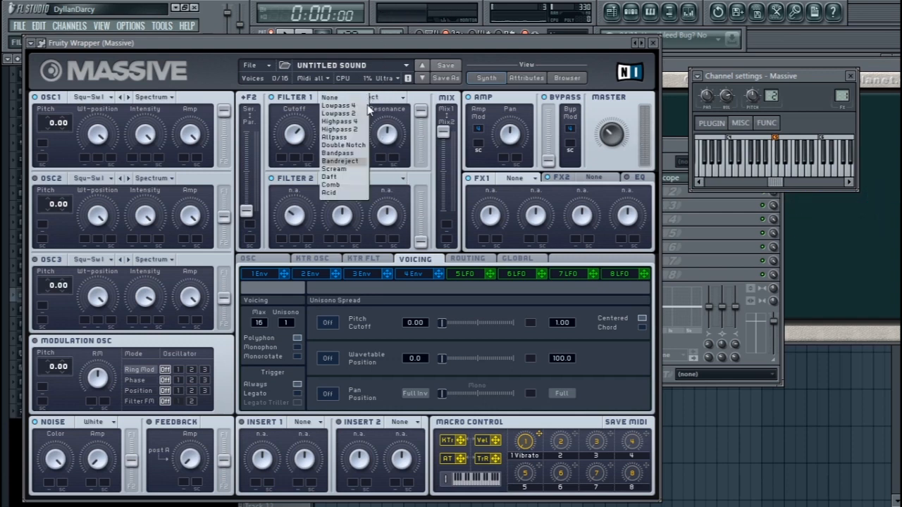
click(340, 169)
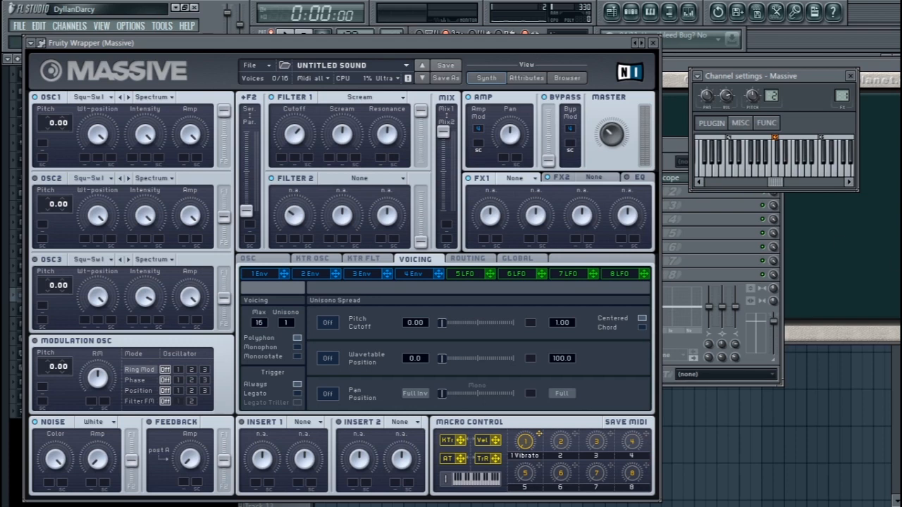
Sweep the Scream filter's Cutoff, Scream and Resonance while playing, ending with Cutoff high, Scream at minimum and Resonance past the middle.
drag(361, 50, 351, 40)
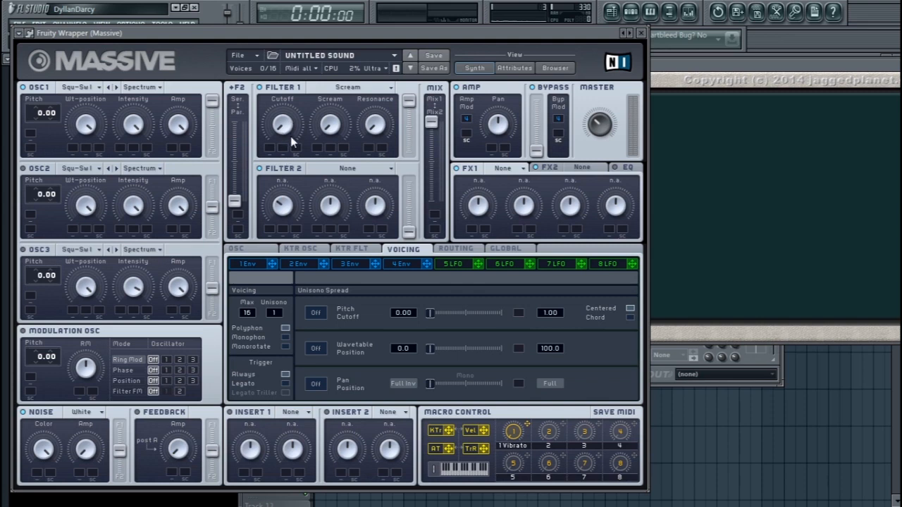
drag(281, 128, 308, 3)
drag(290, 128, 302, 161)
drag(282, 126, 286, 38)
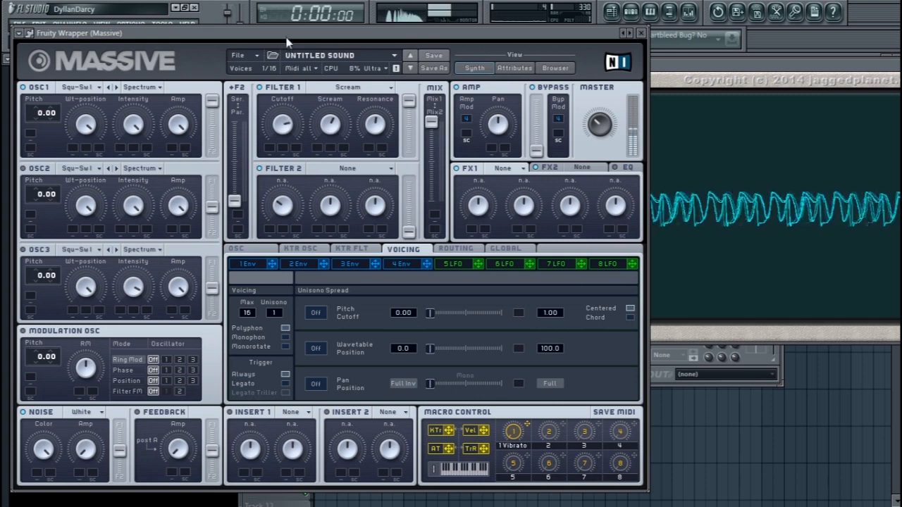
drag(332, 118, 332, 176)
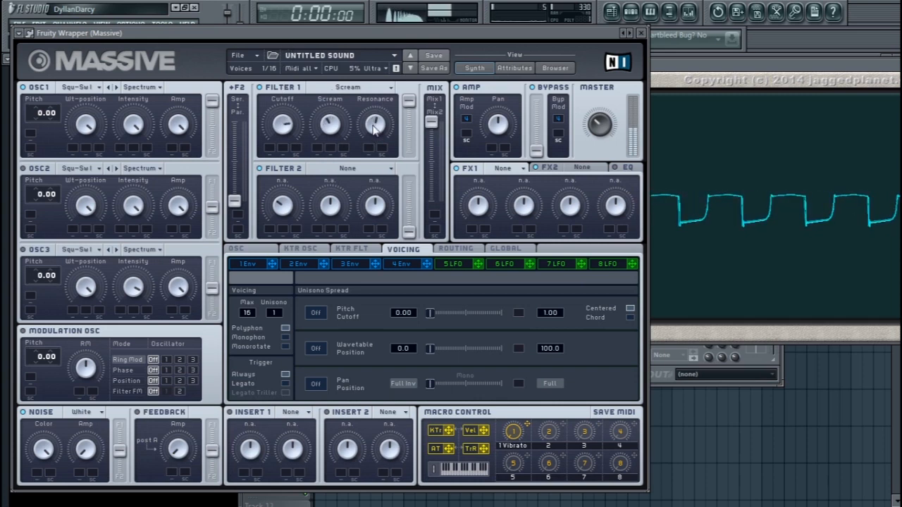
drag(334, 125, 344, 80)
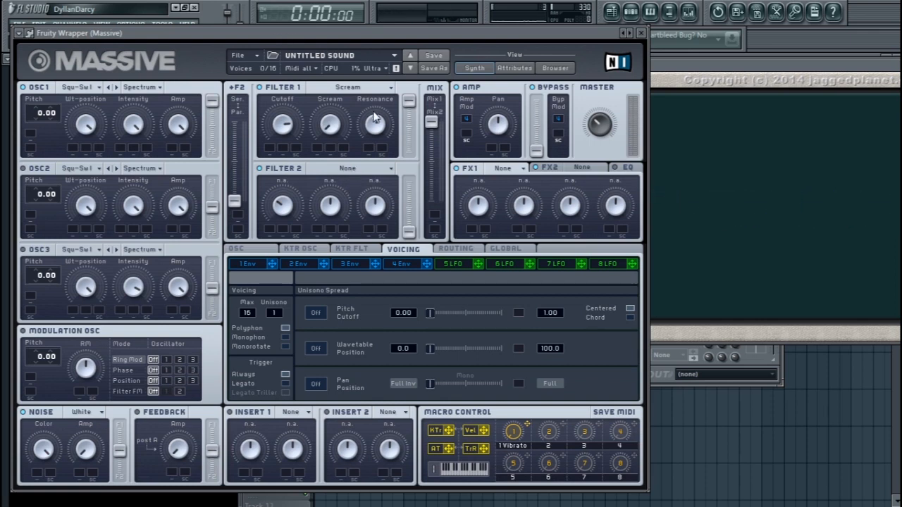
Switch Filter 1 to Daft and sweep its Cutoff and Resonance, ending with both at minimum.
click(363, 90)
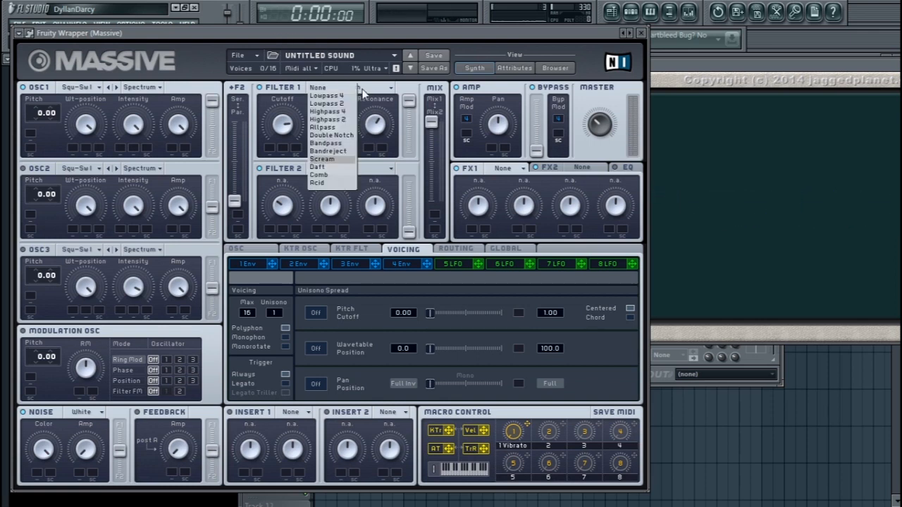
click(318, 167)
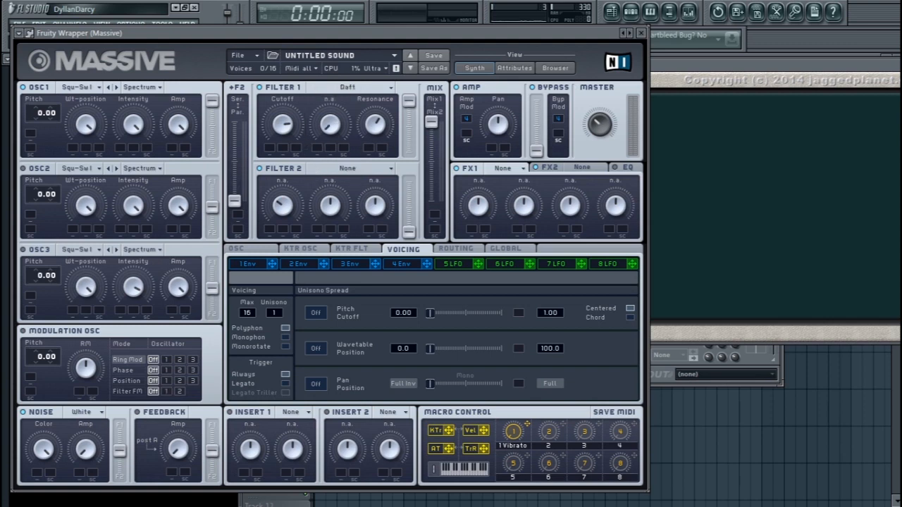
click(367, 88)
click(377, 88)
drag(284, 125, 277, 235)
drag(380, 124, 398, 356)
drag(290, 129, 293, 72)
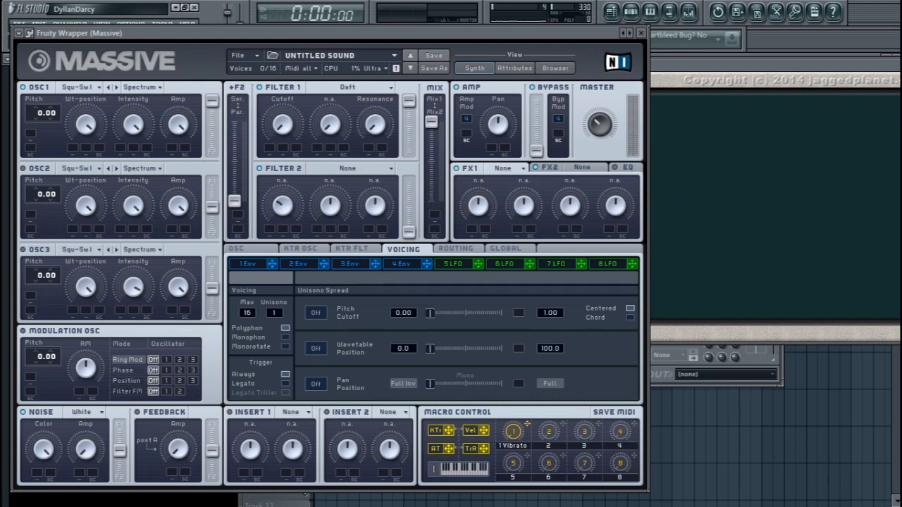
Switch Filter 1 to Comb and raise its Pitch and Feedback well past the middle, leaving Damping at minimum.
click(358, 88)
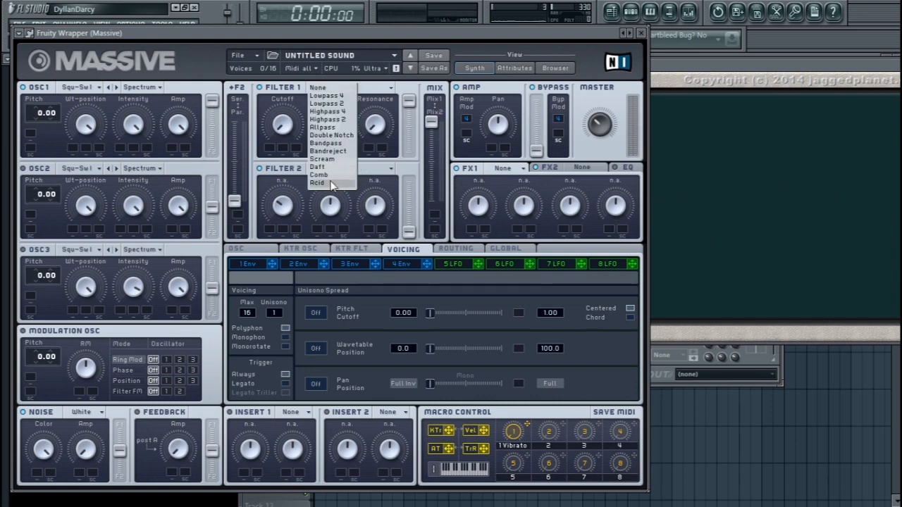
click(332, 182)
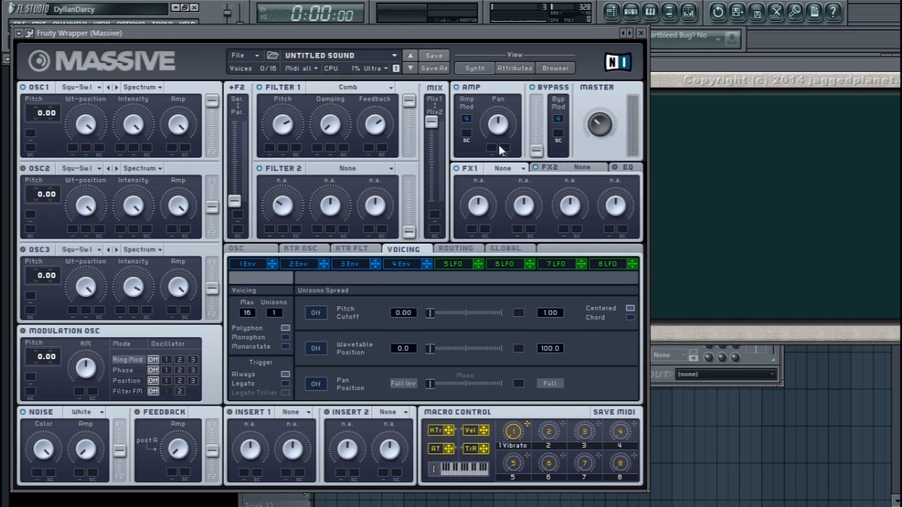
Switch Filter 1 to Acid and shift the Massive window slightly to the right.
click(347, 90)
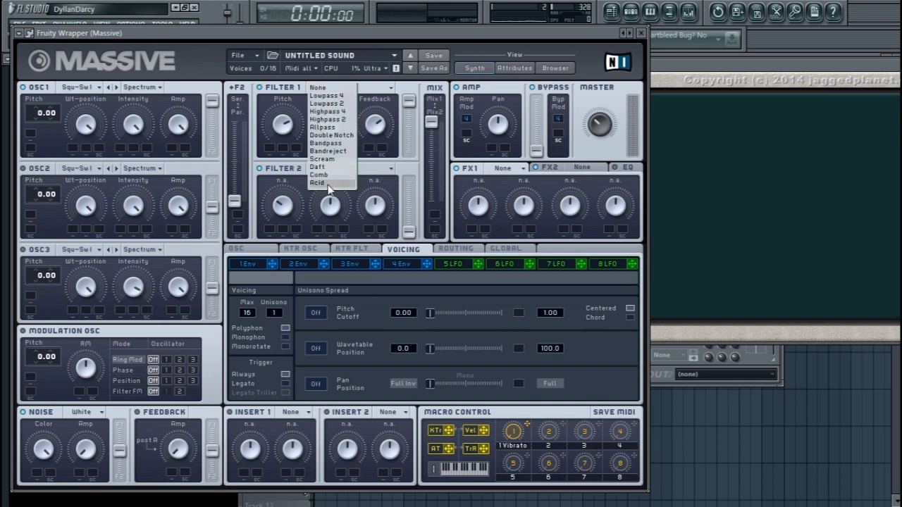
click(325, 184)
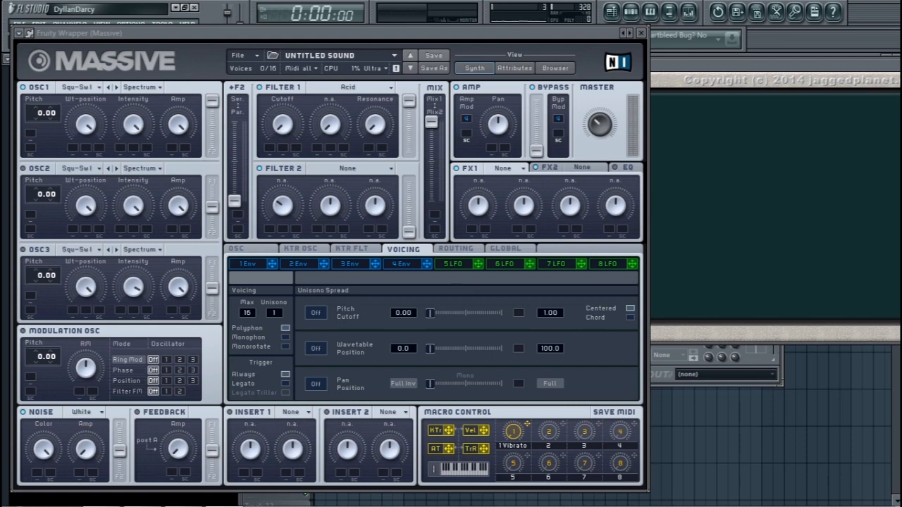
drag(339, 33, 373, 34)
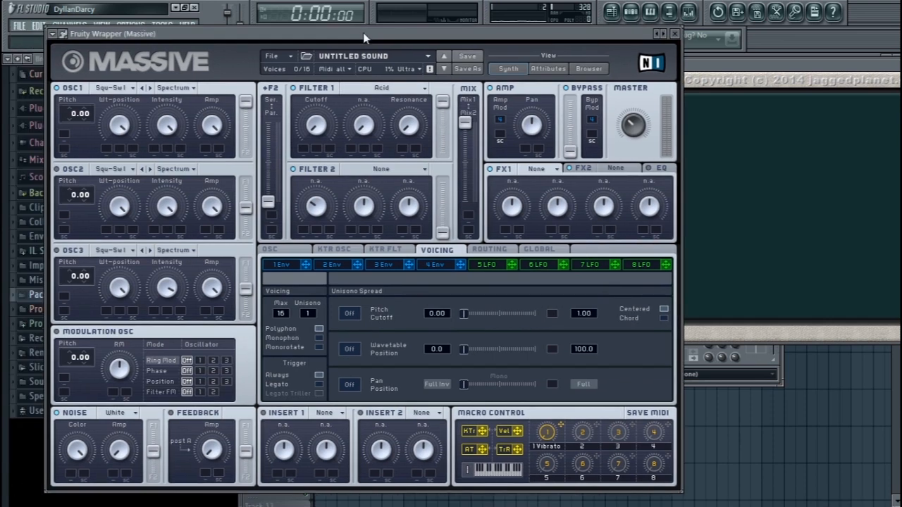
click(397, 88)
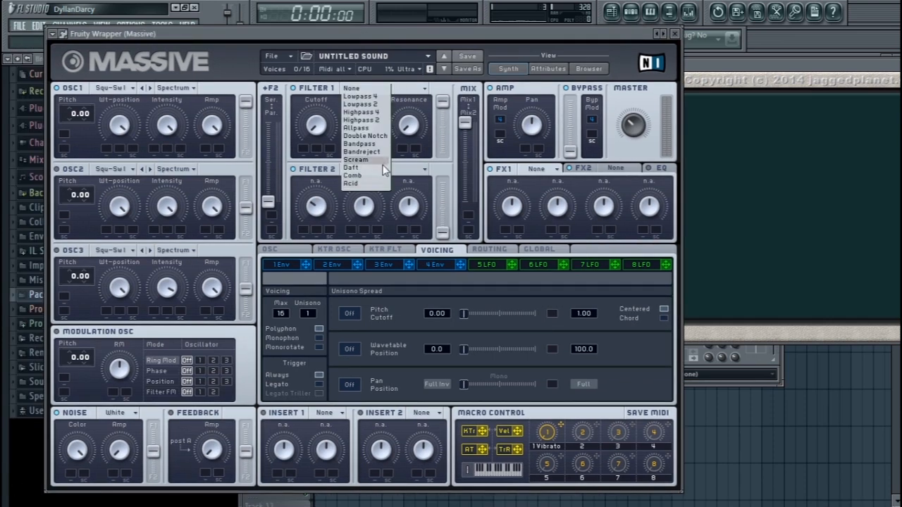
click(365, 183)
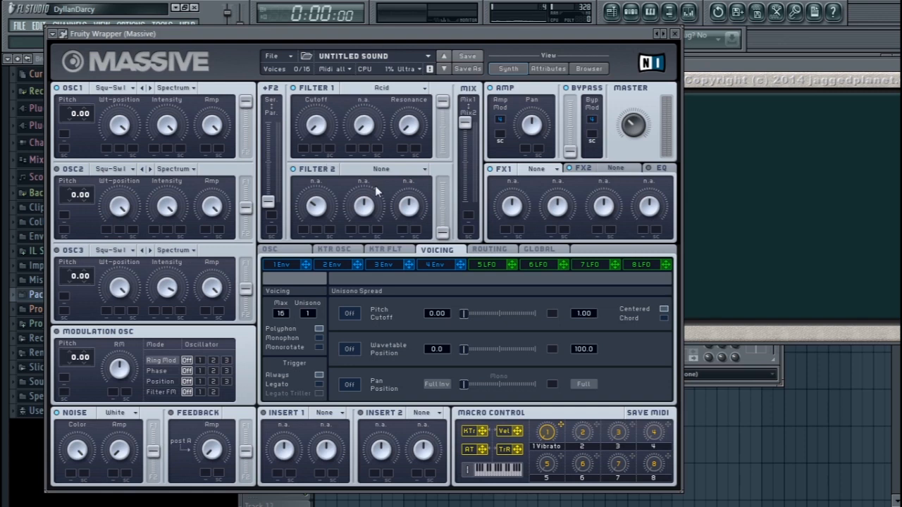
Sweep the Acid filter's Cutoff and Resonance while playing, ending with Cutoff just past the middle, Resonance low and Filter 1's output level at maximum.
key(z)
mouse_move(318, 123)
mouse_down()
mouse_move(342, 15)
mouse_move(323, 126)
mouse_up()
click(386, 89)
click(410, 88)
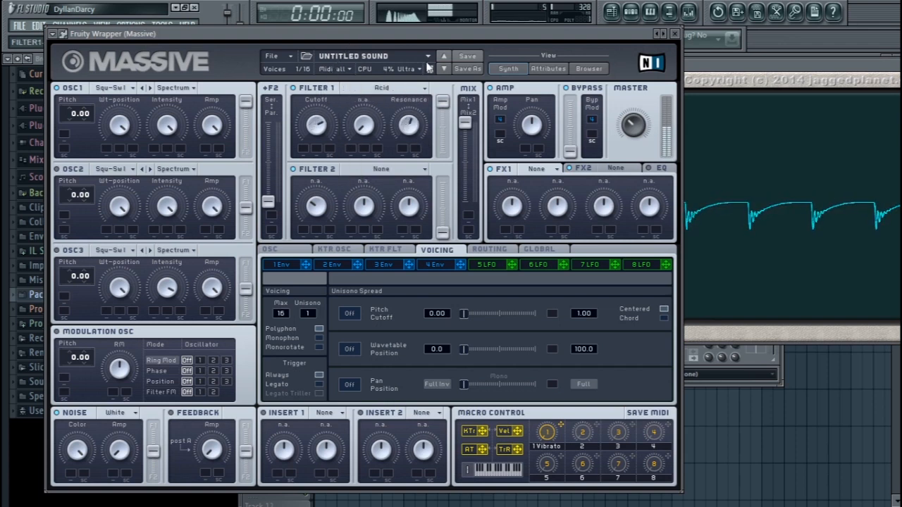
drag(317, 153, 318, 130)
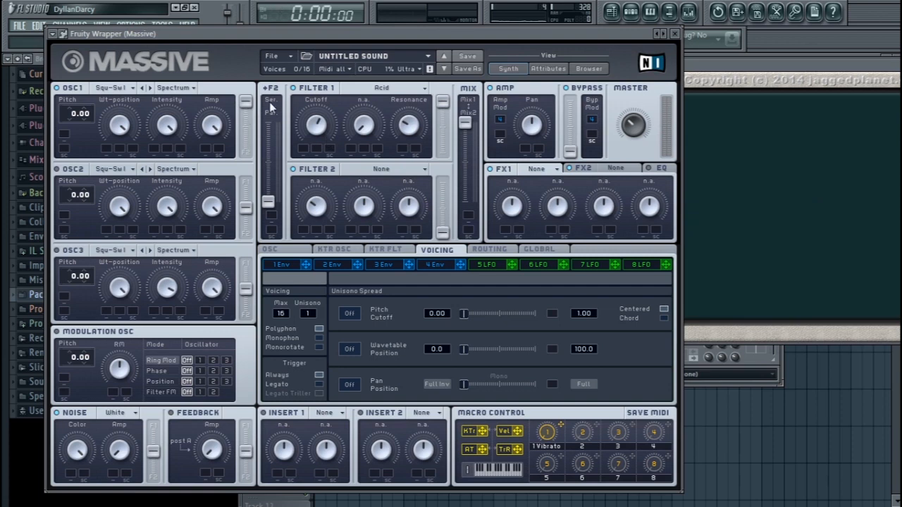
mouse_move(446, 105)
mouse_down()
mouse_move(448, 145)
mouse_move(462, 84)
mouse_move(449, 132)
mouse_move(450, 97)
mouse_up()
mouse_move(442, 102)
mouse_down()
mouse_move(448, 201)
mouse_move(442, 100)
mouse_up()
Show the FX2 effect slot with no effect loaded and try the Amp Pan control, leaving it centred.
click(584, 168)
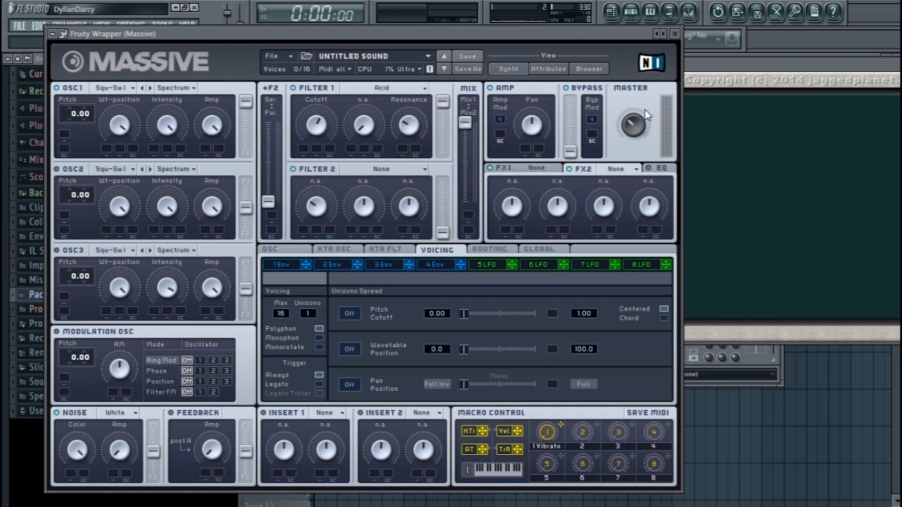
click(537, 172)
click(624, 167)
drag(529, 134, 531, 181)
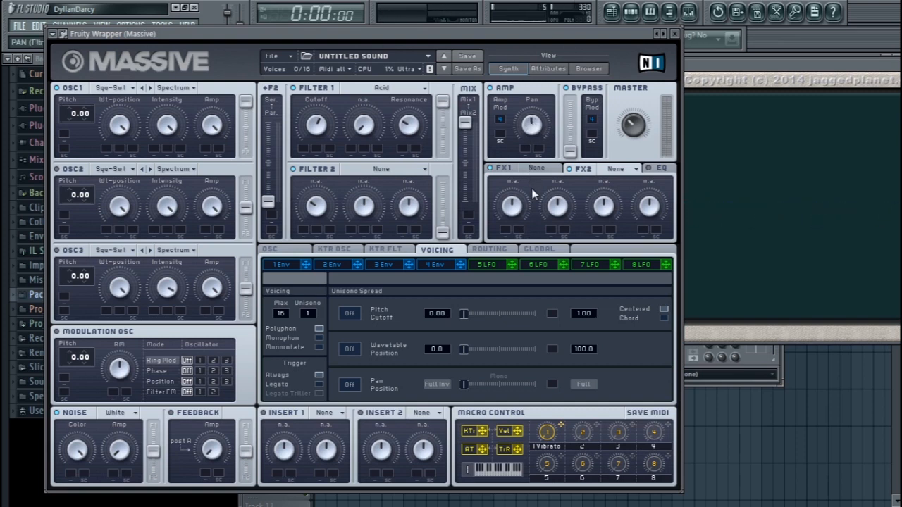